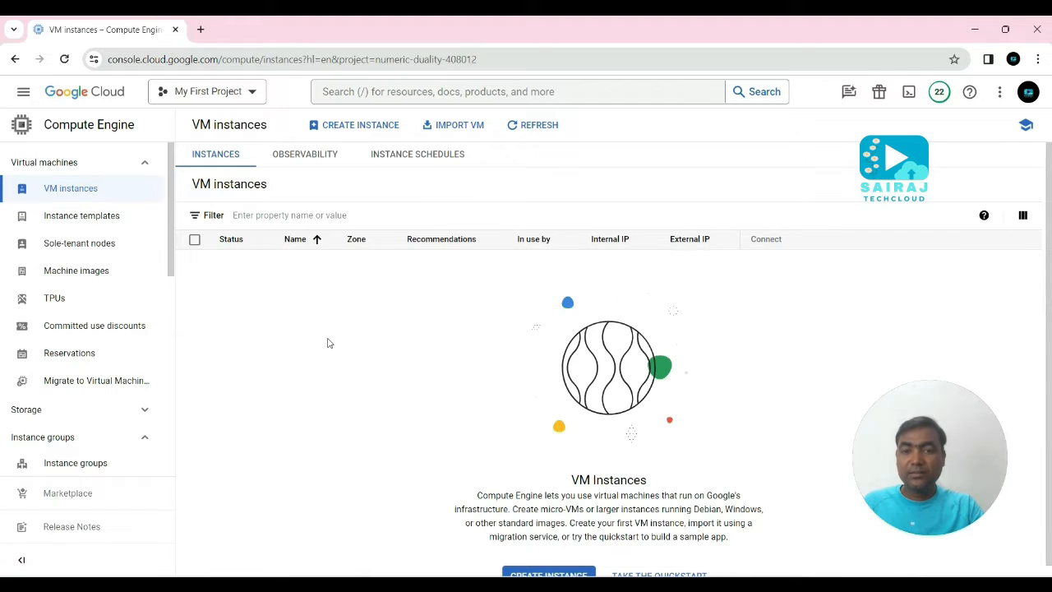
Step: Start a new instance group from new-instance-template and choose the stateful managed instance group type
{"action": "left_click", "coordinate": [73, 223]}
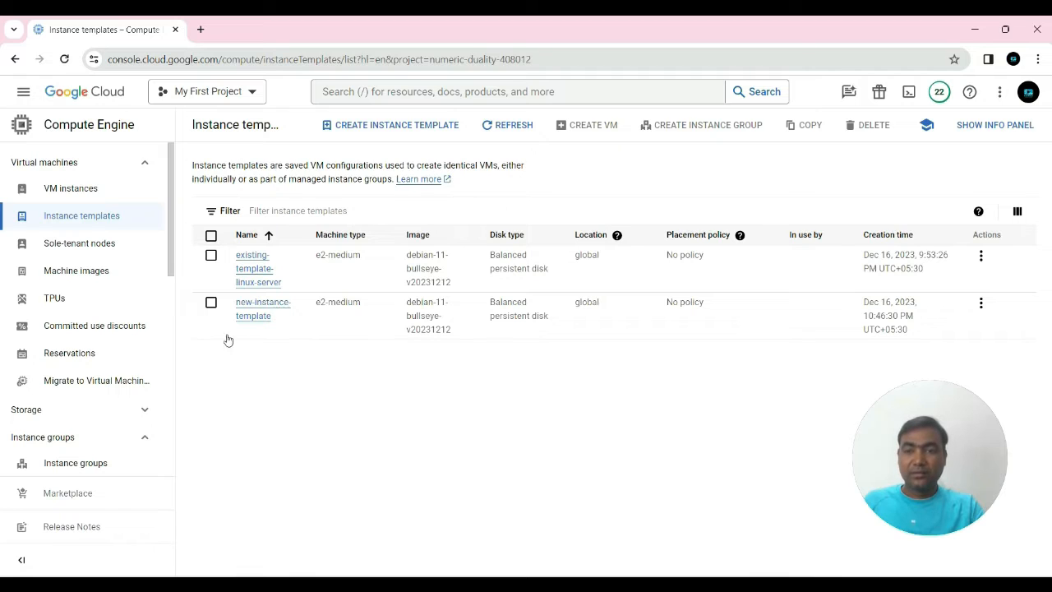
{"action": "left_click", "coordinate": [211, 305]}
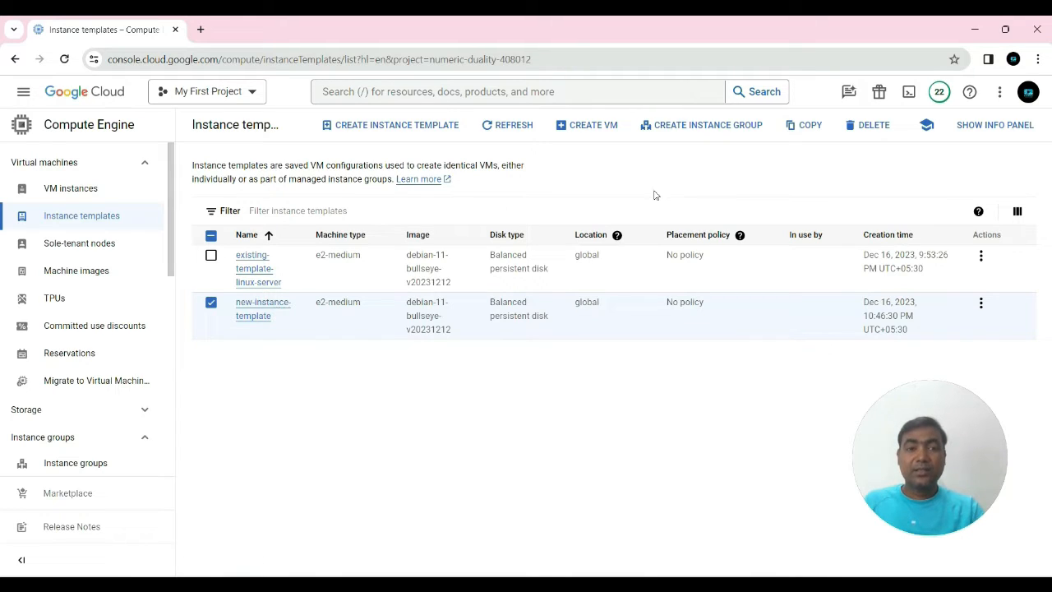
{"action": "left_click", "coordinate": [681, 130]}
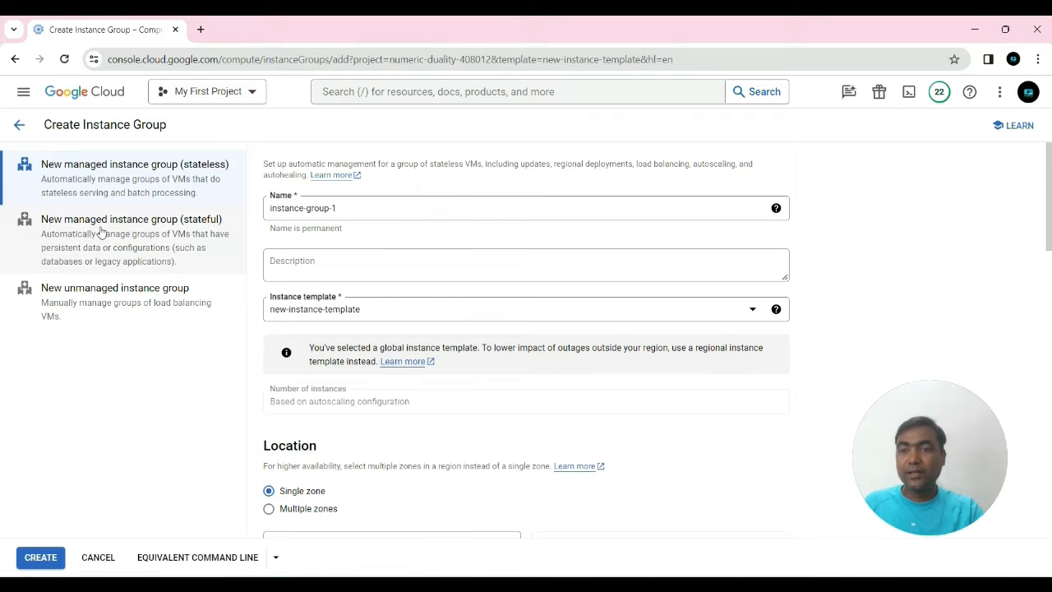
{"action": "left_click_drag", "start_coordinate": [99, 234], "coordinate": [102, 217]}
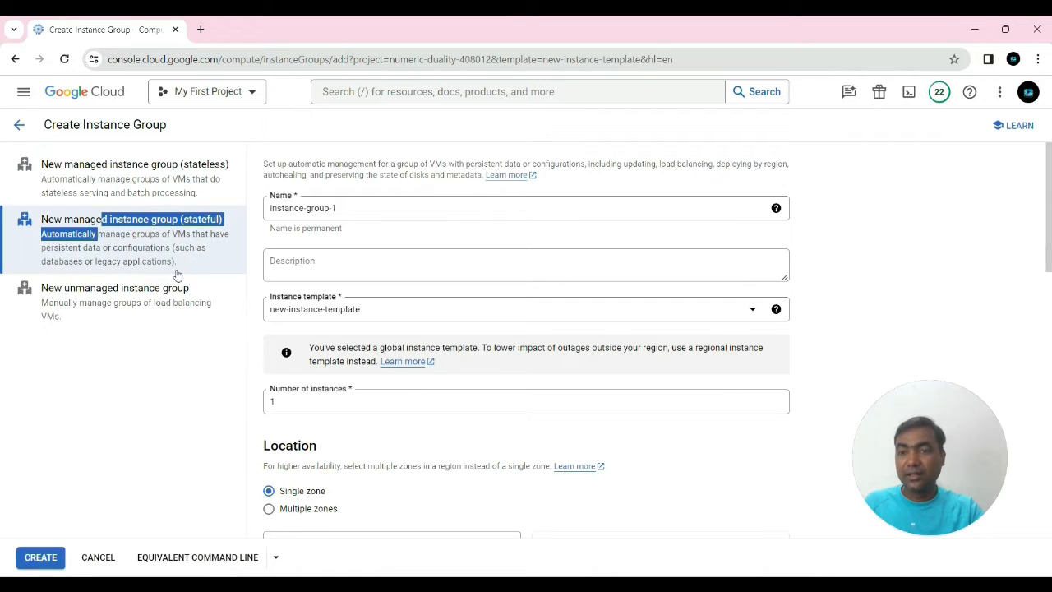
{"action": "left_click", "coordinate": [63, 233]}
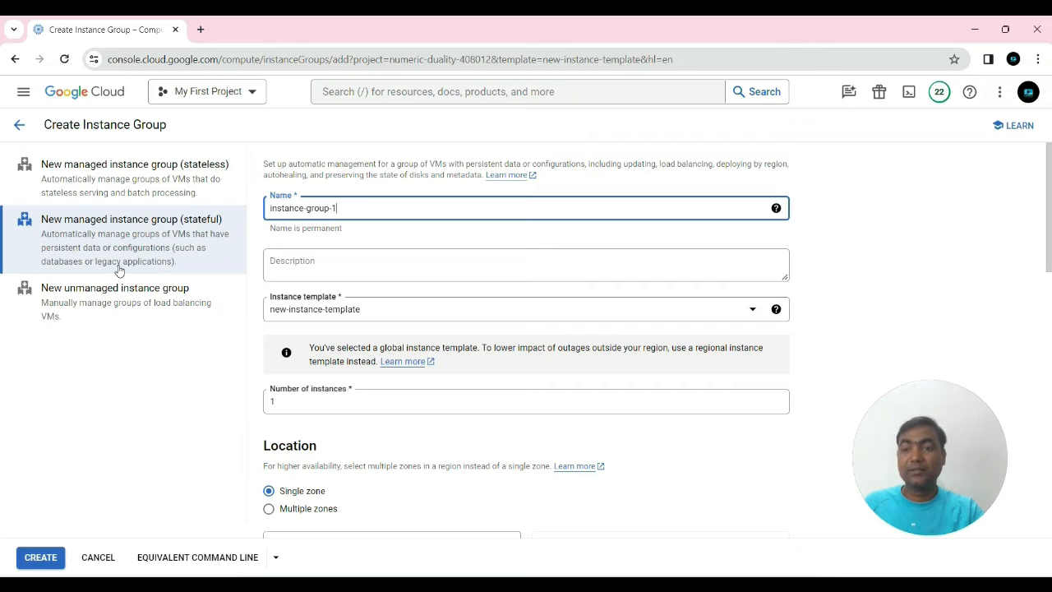
Step: Name the instance group mig-stateful-group
{"action": "left_click", "coordinate": [343, 208]}
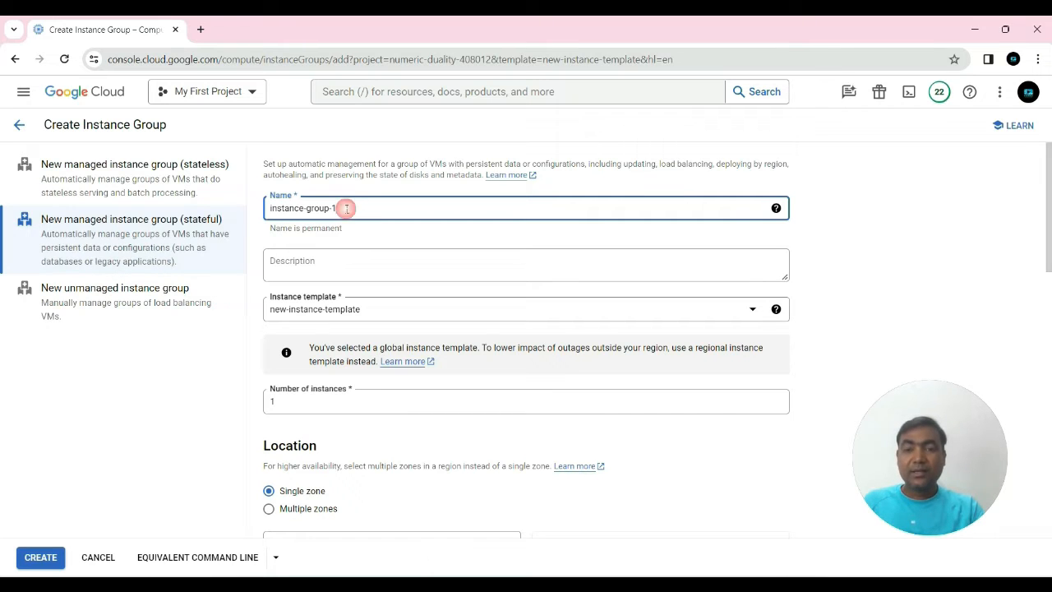
{"action": "left_click_drag", "start_coordinate": [346, 208], "coordinate": [266, 210]}
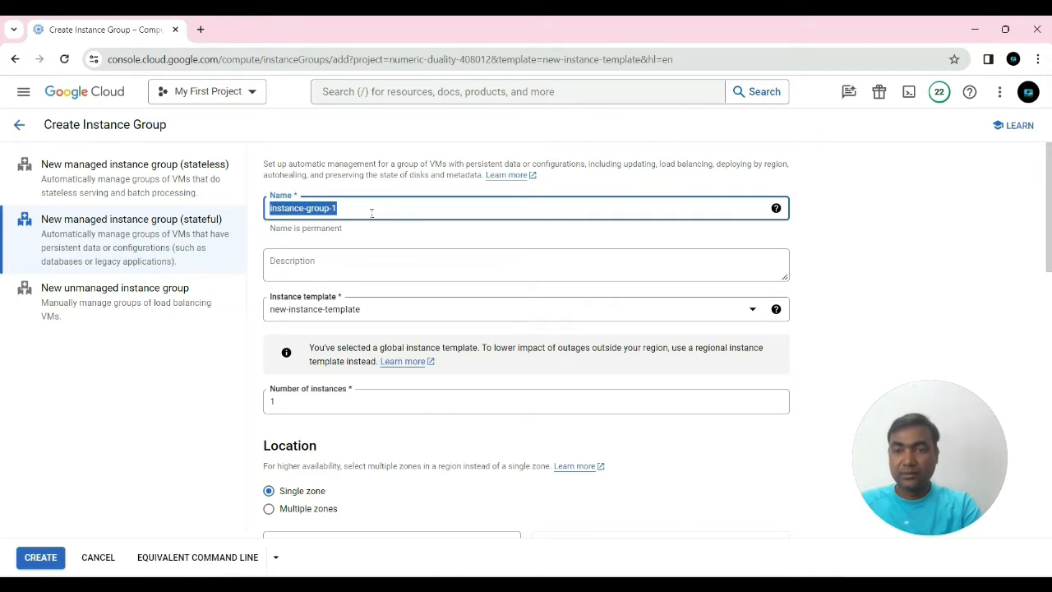
{"action": "type", "text": "mig"}
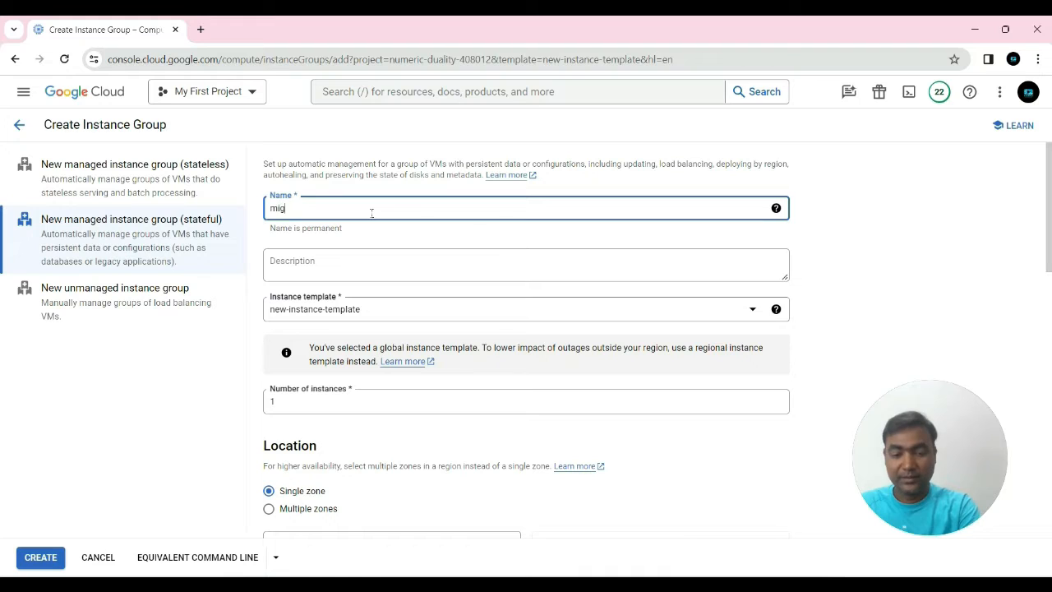
{"action": "type", "text": "-statef"}
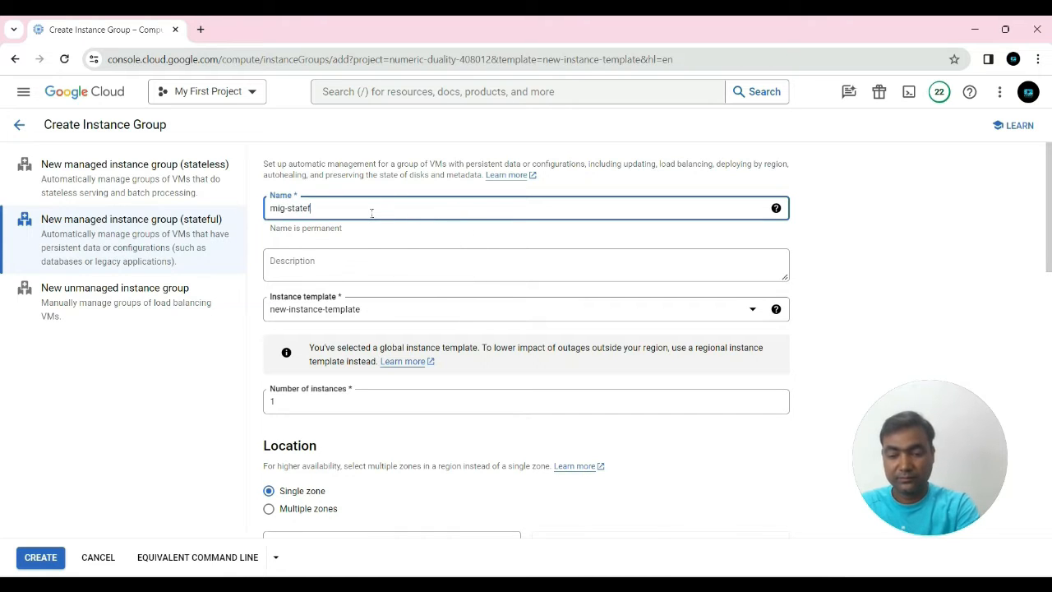
{"action": "type", "text": "ul-"}
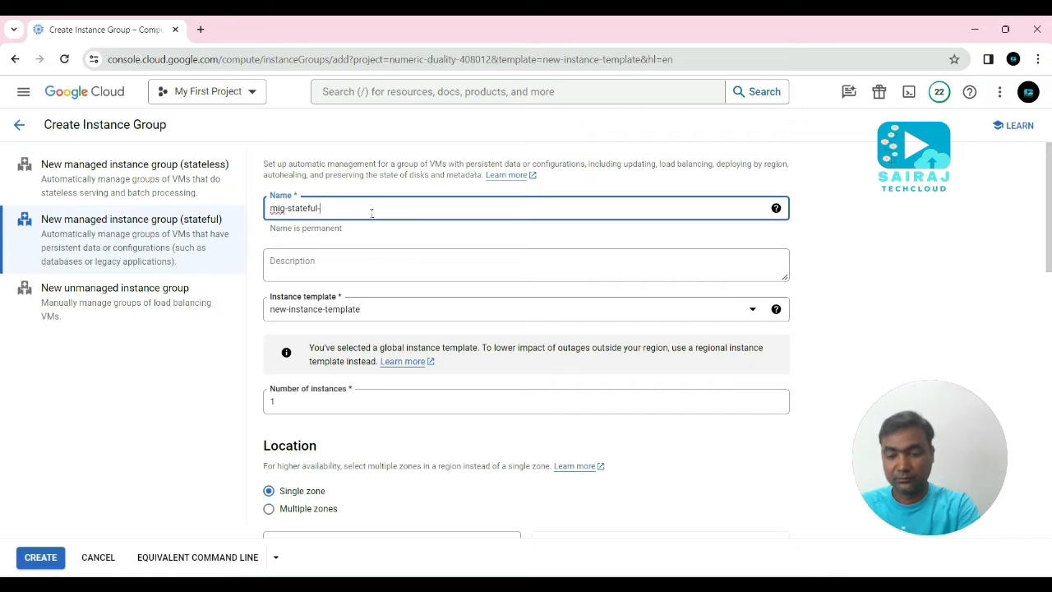
{"action": "type", "text": "group"}
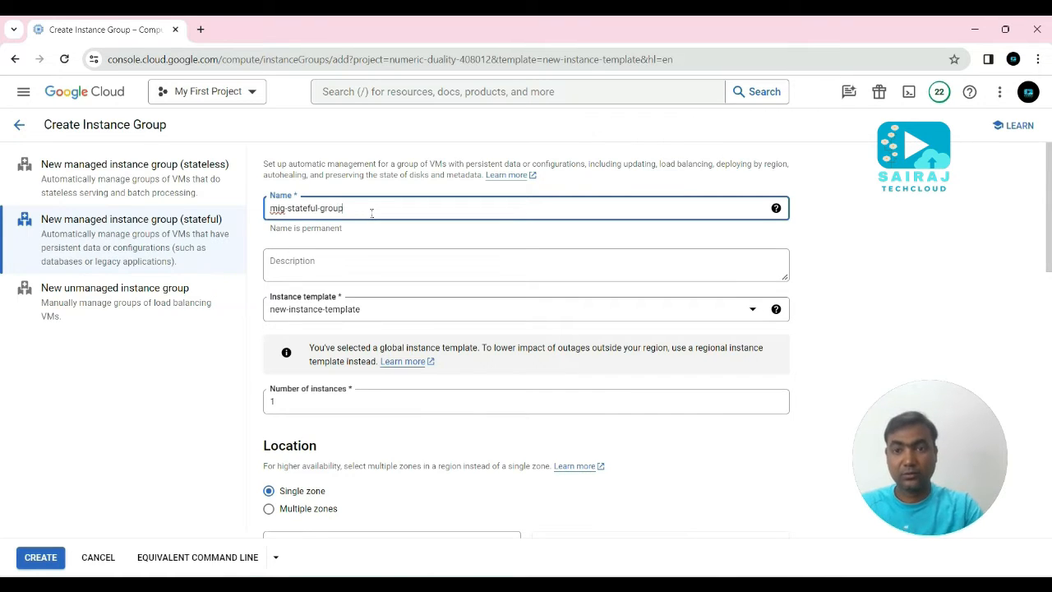
{"action": "left_click", "coordinate": [363, 236]}
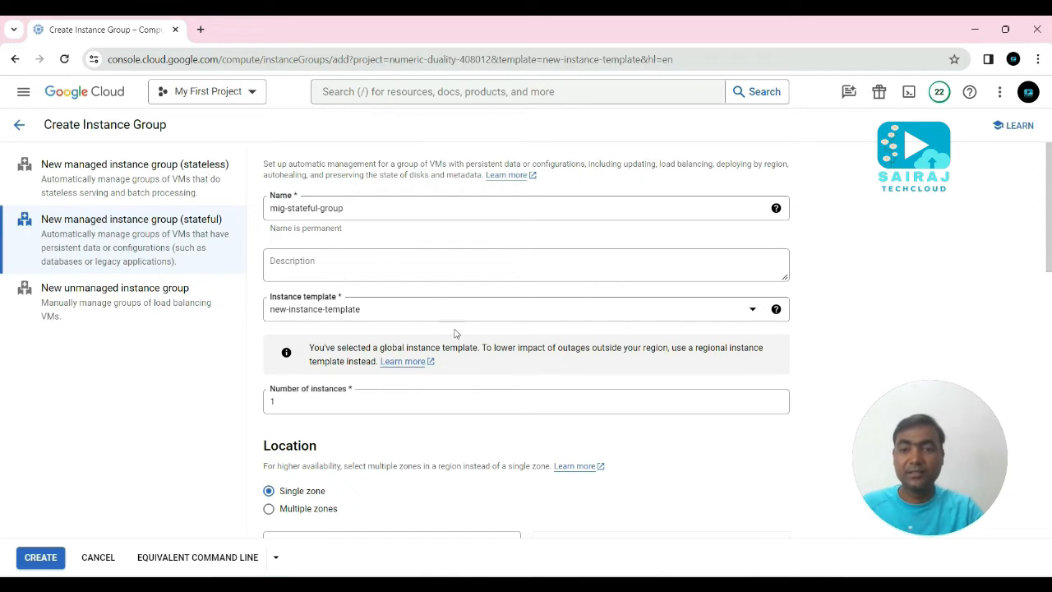
Step: Select new-instance-template as the instance template and set the number of instances to 1
{"action": "scroll", "coordinate": [444, 327], "scroll_direction": "down", "scroll_amount": 1}
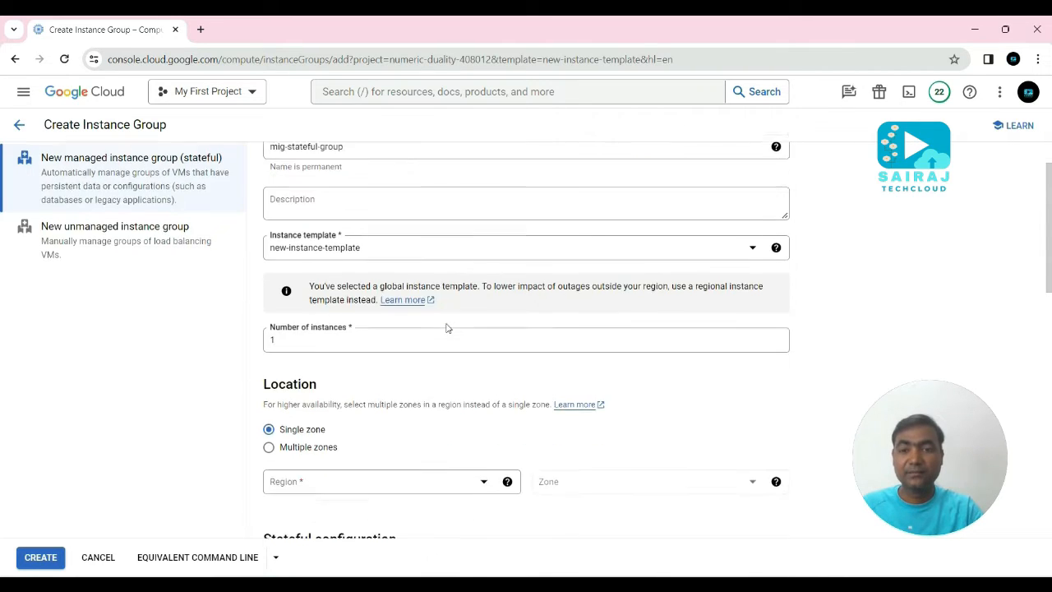
{"action": "left_click", "coordinate": [399, 242]}
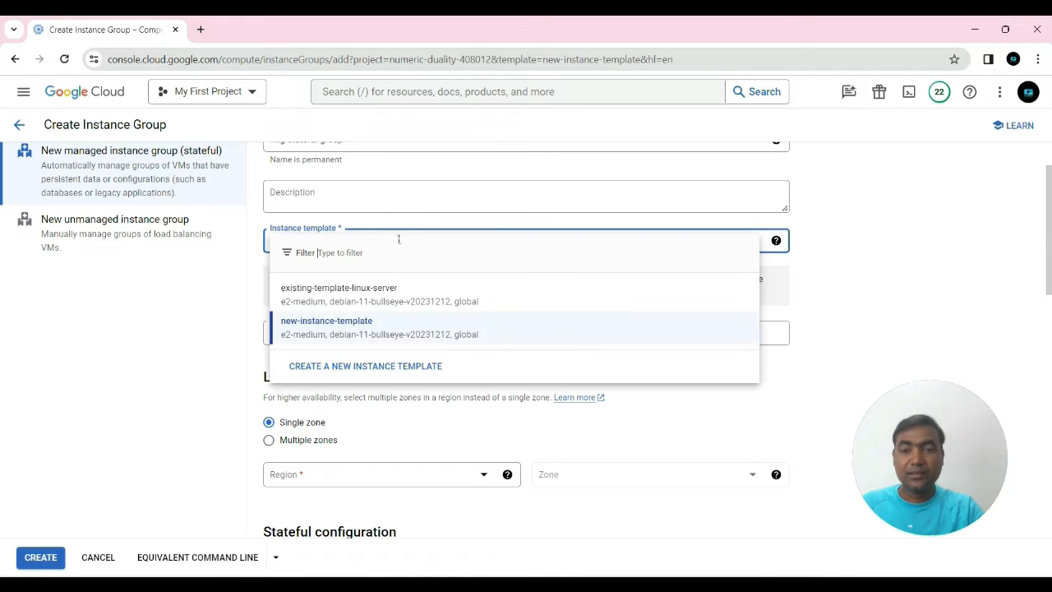
{"action": "left_click", "coordinate": [350, 330]}
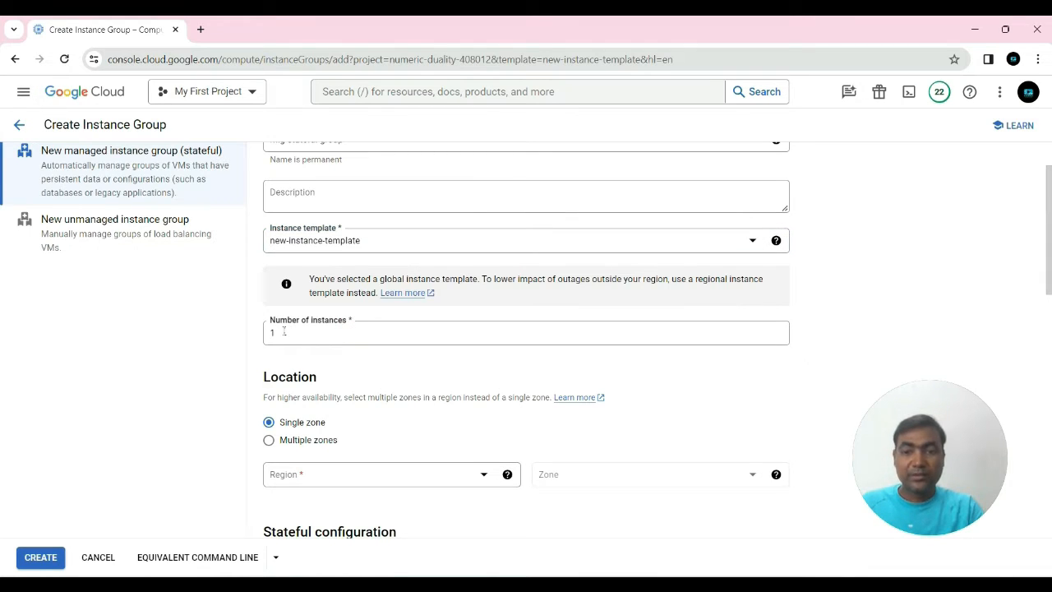
{"action": "double_click", "coordinate": [280, 332]}
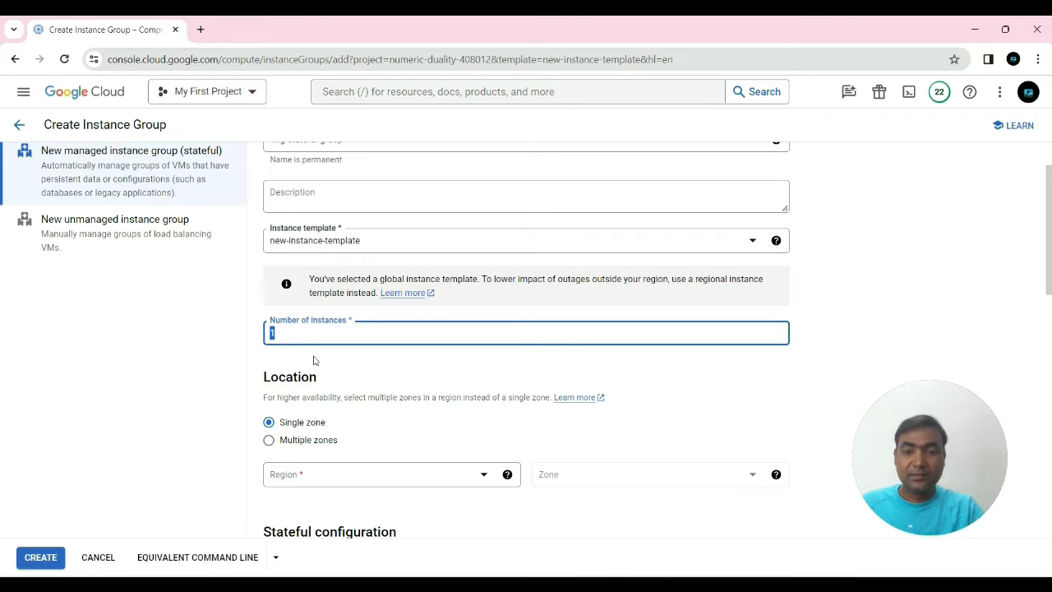
{"action": "type", "text": "222"}
{"action": "key", "text": "BackSpace"}
{"action": "key", "text": "BackSpace"}
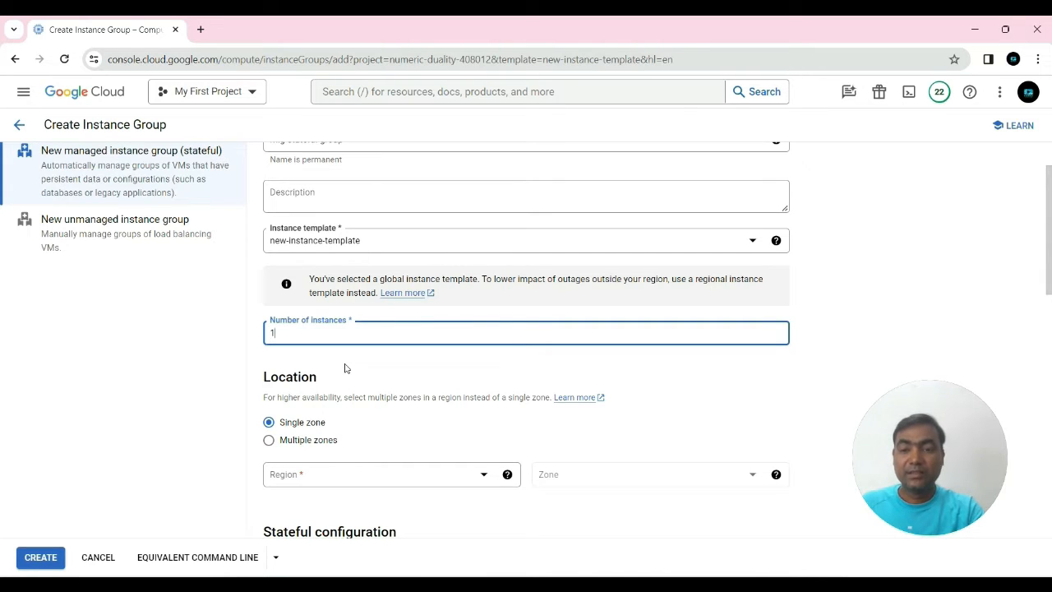
Step: Set the single-zone location's region to us-central1 (Iowa)
{"action": "scroll", "coordinate": [391, 381], "scroll_direction": "down", "scroll_amount": 1}
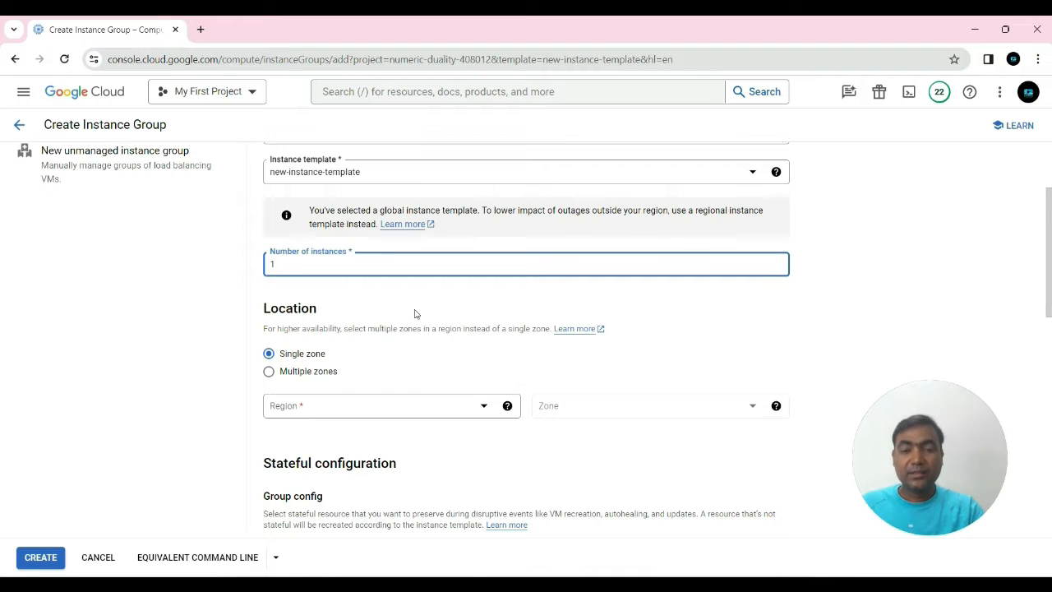
{"action": "scroll", "coordinate": [293, 271], "scroll_direction": "down", "scroll_amount": 1}
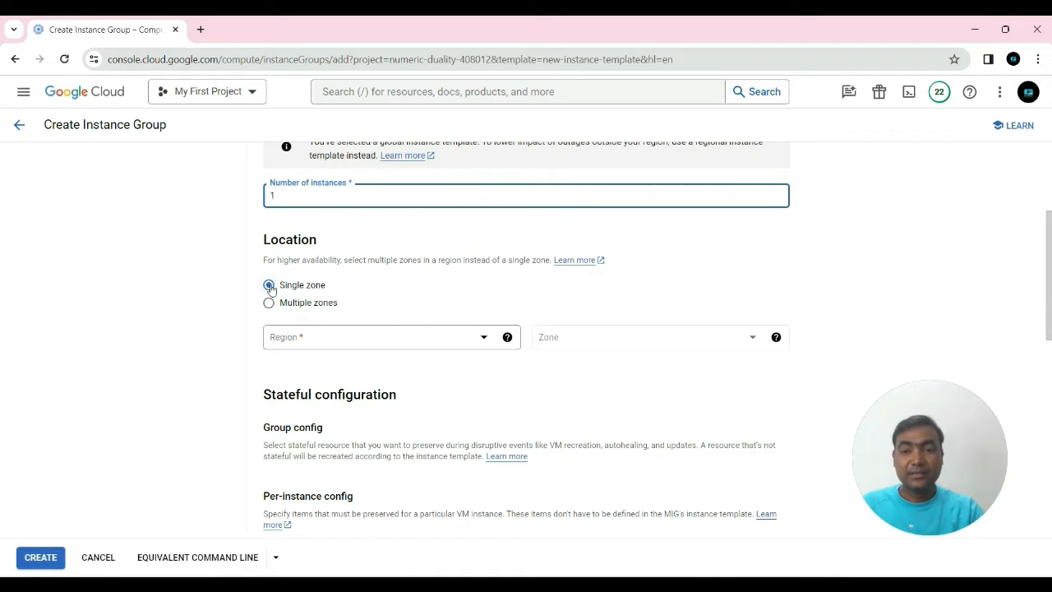
{"action": "left_click", "coordinate": [322, 338]}
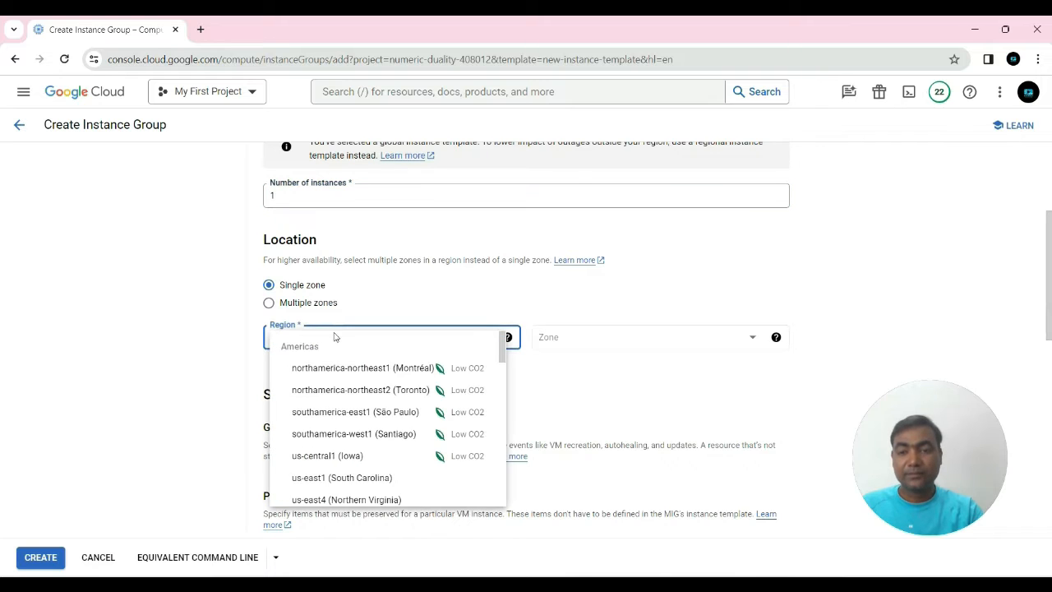
{"action": "left_click", "coordinate": [342, 456]}
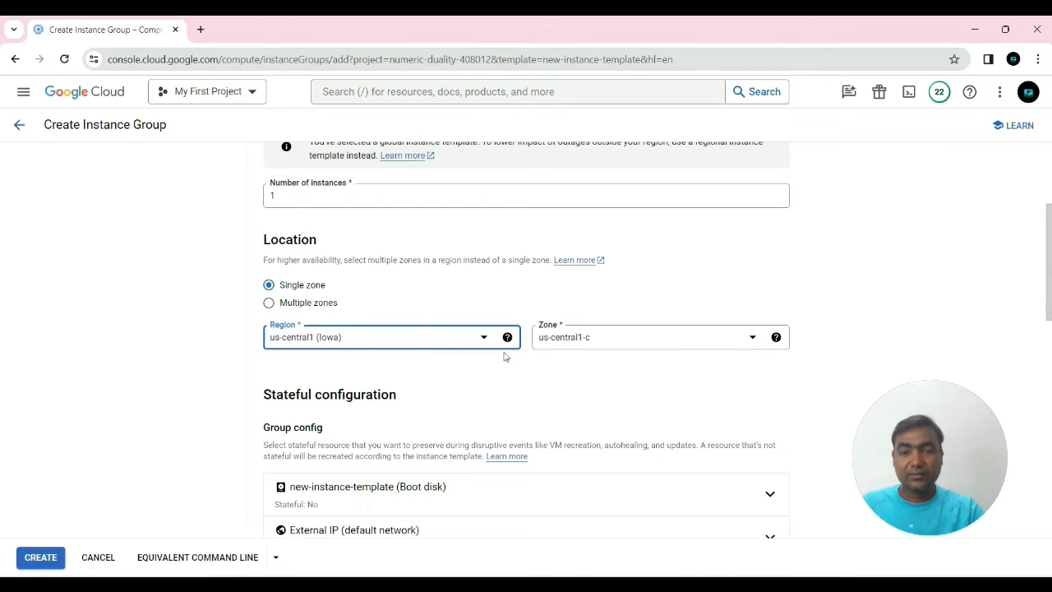
{"action": "left_click", "coordinate": [563, 398]}
Step: Review the stateful configuration for boot disk and IPs, the per-instance config and the VM instance lifecycle settings
{"action": "scroll", "coordinate": [386, 345], "scroll_direction": "down", "scroll_amount": 1}
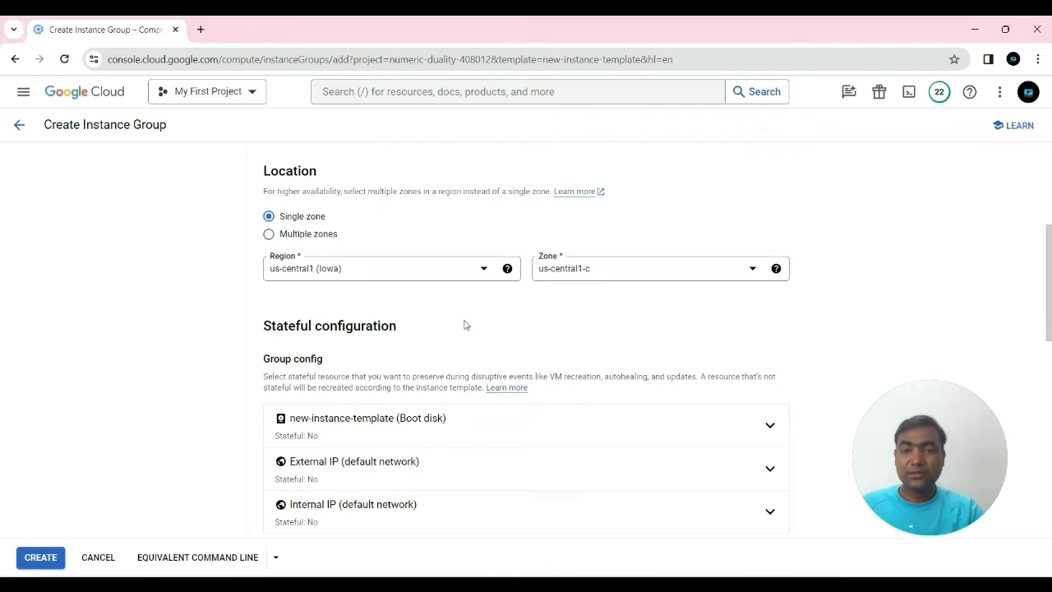
{"action": "scroll", "coordinate": [464, 324], "scroll_direction": "down", "scroll_amount": 1}
{"action": "scroll", "coordinate": [465, 321], "scroll_direction": "down", "scroll_amount": 1}
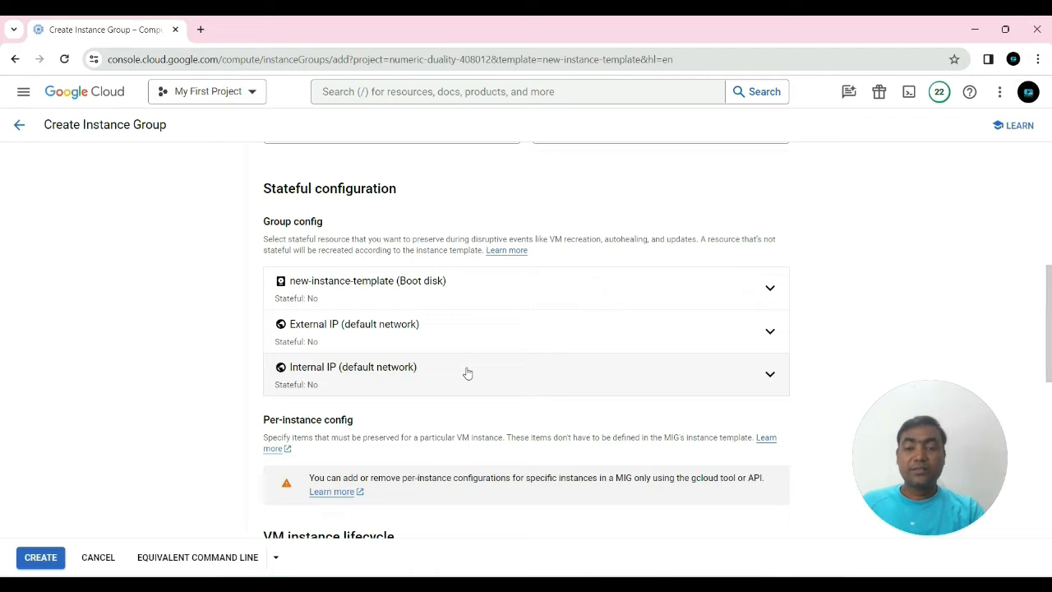
{"action": "scroll", "coordinate": [467, 373], "scroll_direction": "down", "scroll_amount": 2}
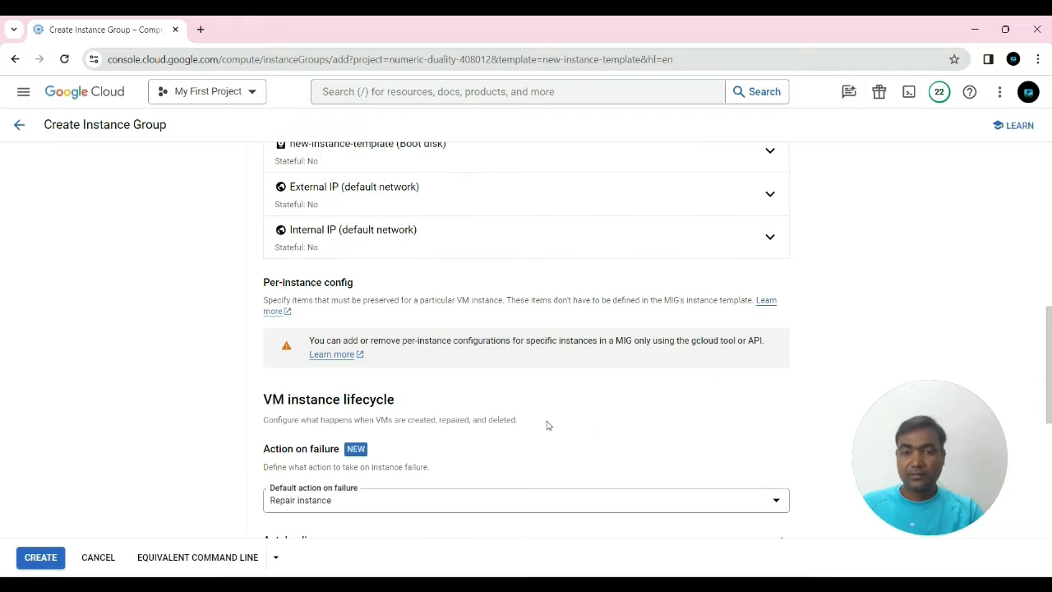
{"action": "scroll", "coordinate": [236, 286], "scroll_direction": "down", "scroll_amount": 3}
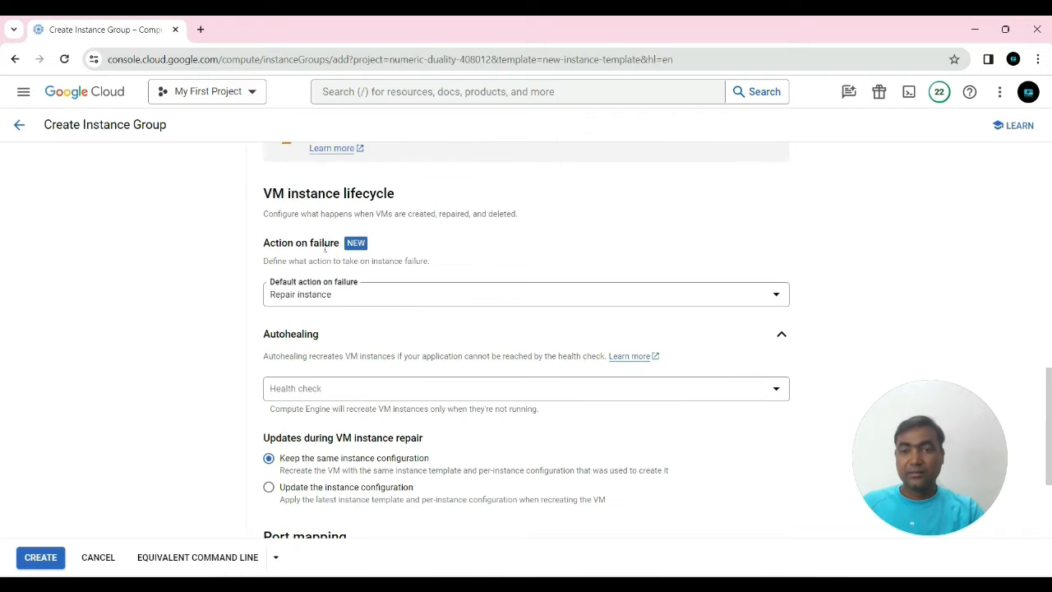
{"action": "scroll", "coordinate": [386, 261], "scroll_direction": "up", "scroll_amount": 1}
{"action": "left_click_drag", "start_coordinate": [401, 265], "coordinate": [261, 263]}
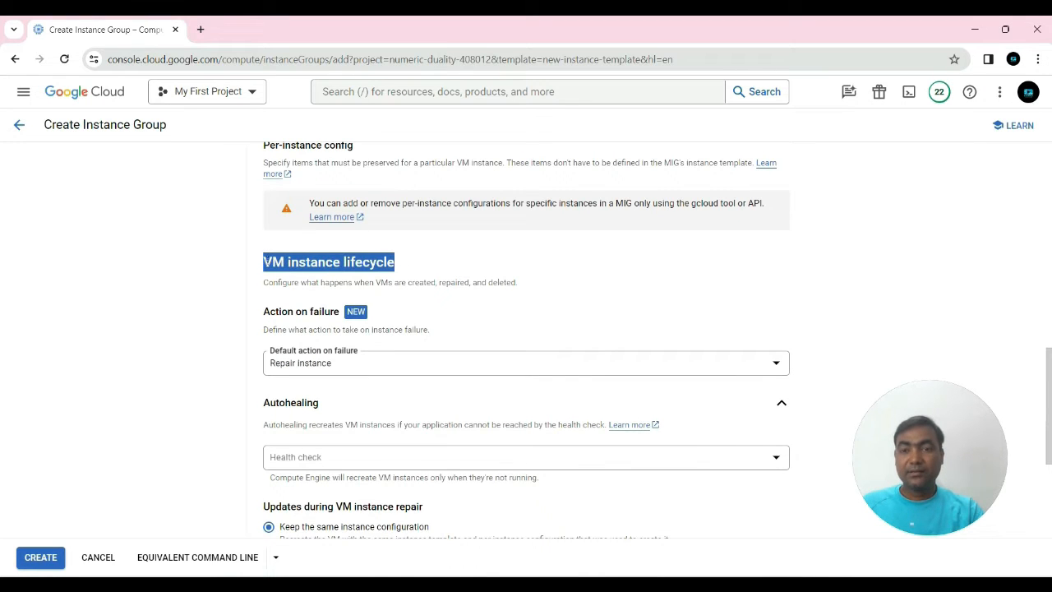
{"action": "left_click", "coordinate": [586, 280]}
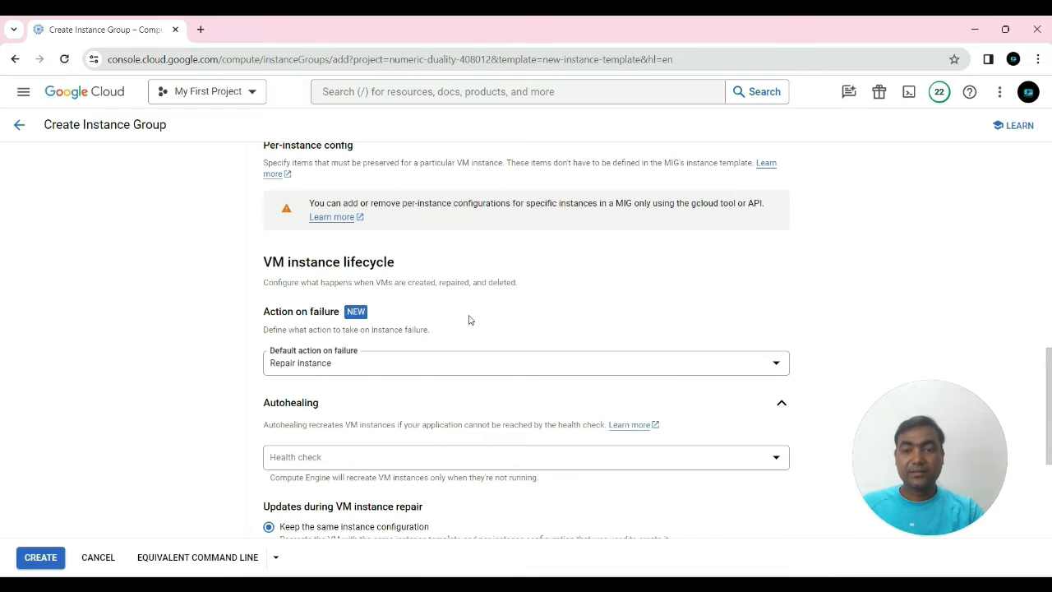
{"action": "scroll", "coordinate": [310, 367], "scroll_direction": "down", "scroll_amount": 1}
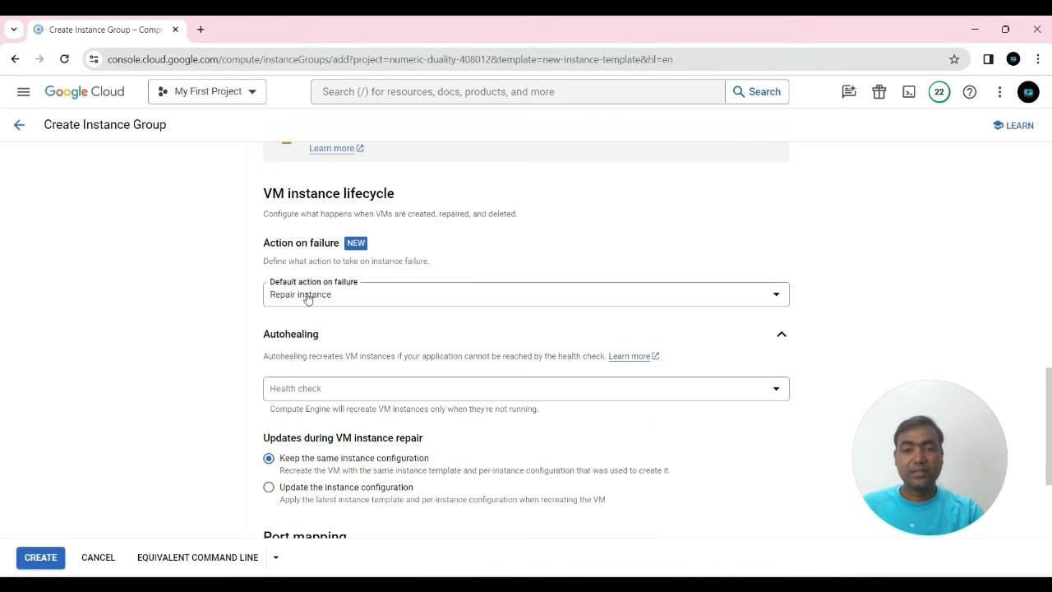
Step: Set the autohealing health check to newcheck (TCP)
{"action": "scroll", "coordinate": [421, 337], "scroll_direction": "down", "scroll_amount": 1}
{"action": "scroll", "coordinate": [421, 337], "scroll_direction": "down", "scroll_amount": 1}
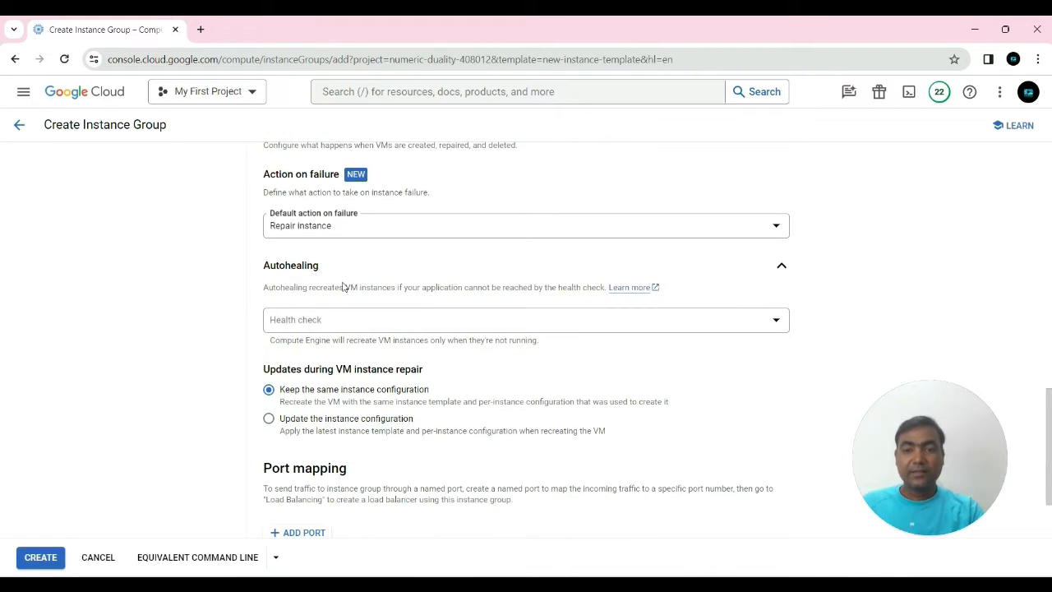
{"action": "left_click", "coordinate": [351, 324]}
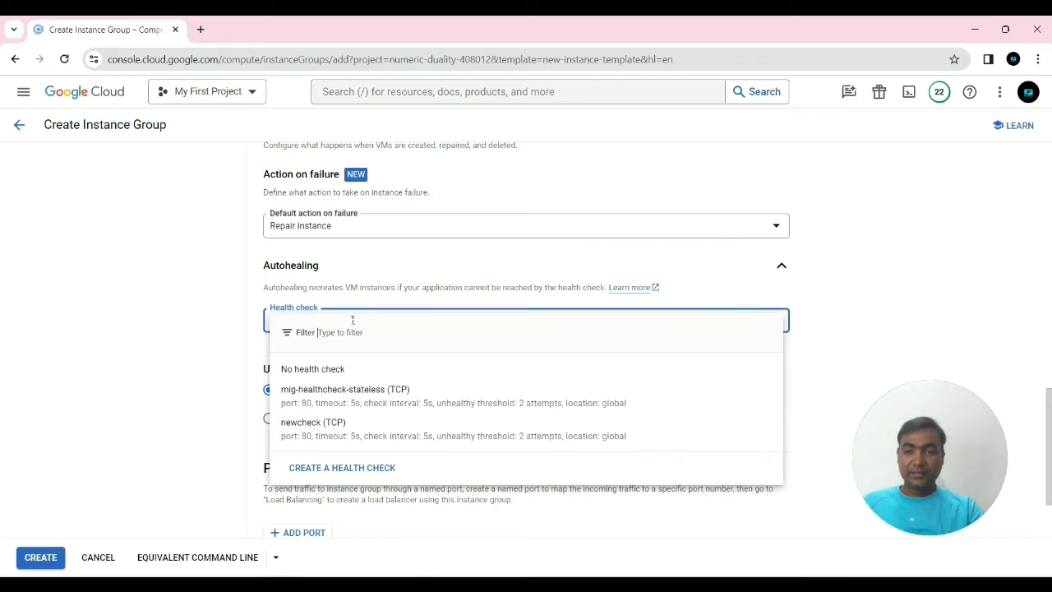
{"action": "left_click", "coordinate": [310, 427]}
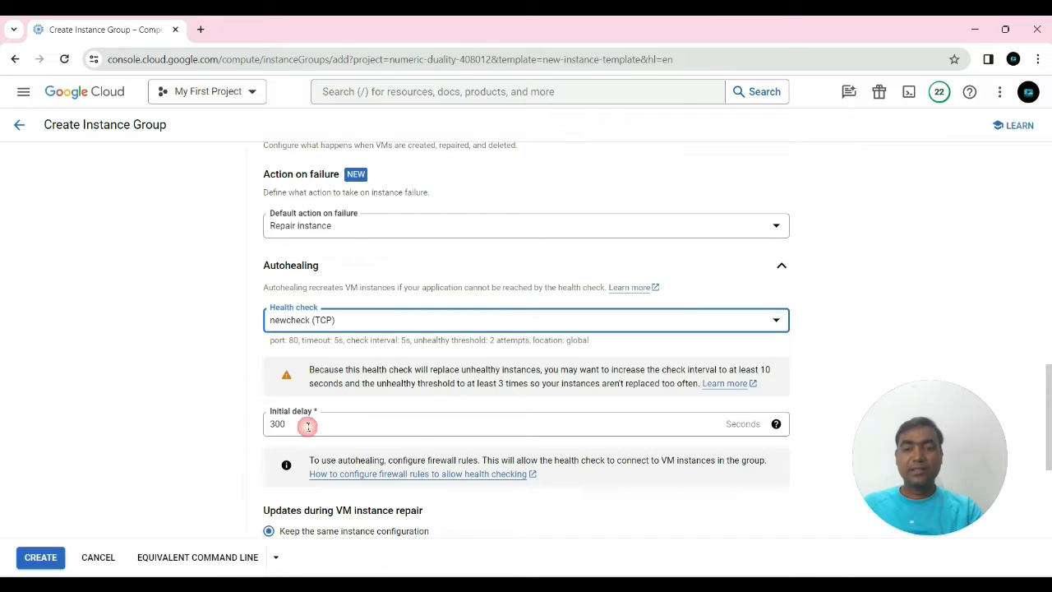
{"action": "left_click", "coordinate": [835, 330]}
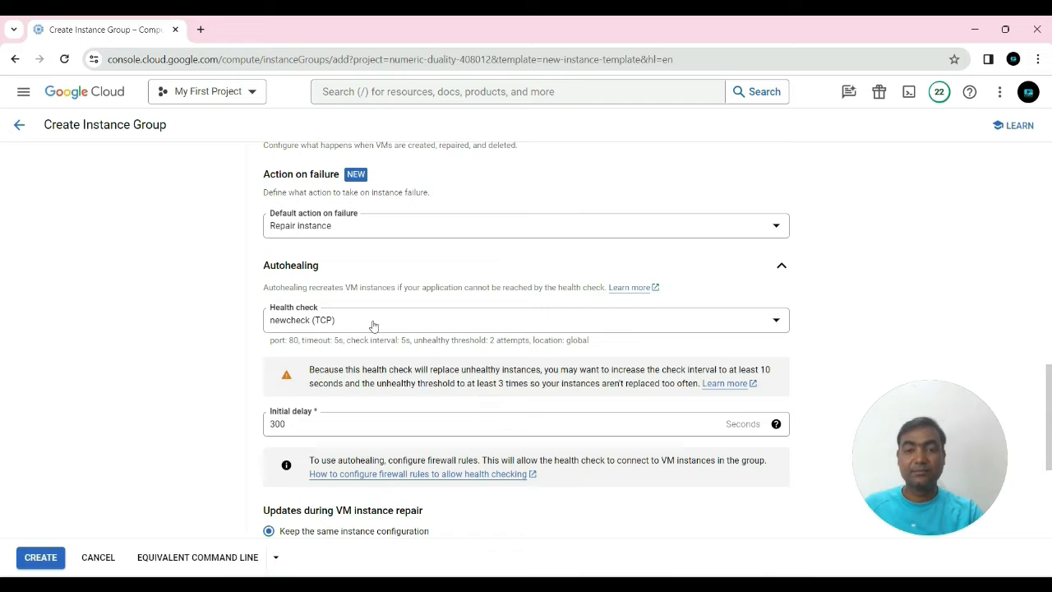
Step: Review the VM repair update options, port mapping and location settings of the instance group
{"action": "scroll", "coordinate": [425, 368], "scroll_direction": "down", "scroll_amount": 1}
{"action": "scroll", "coordinate": [425, 367], "scroll_direction": "down", "scroll_amount": 3}
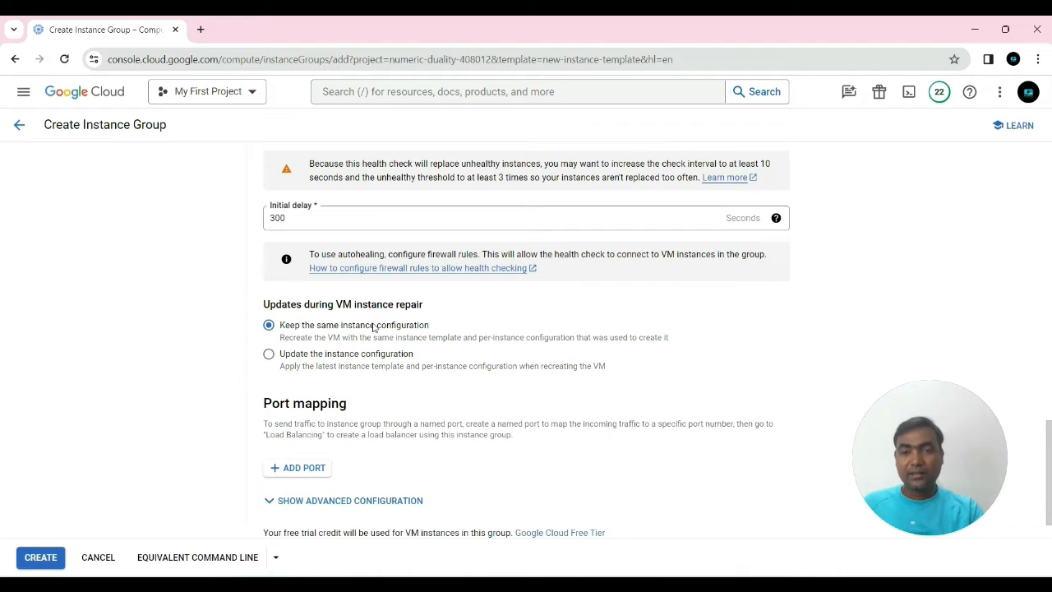
{"action": "scroll", "coordinate": [355, 327], "scroll_direction": "down", "scroll_amount": 1}
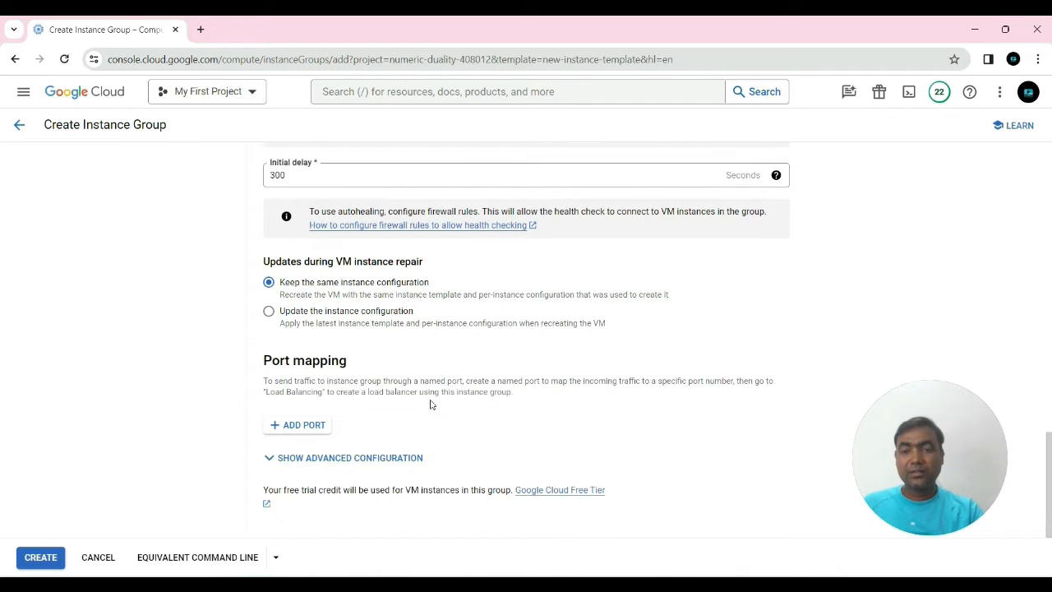
{"action": "scroll", "coordinate": [436, 403], "scroll_direction": "up", "scroll_amount": 10}
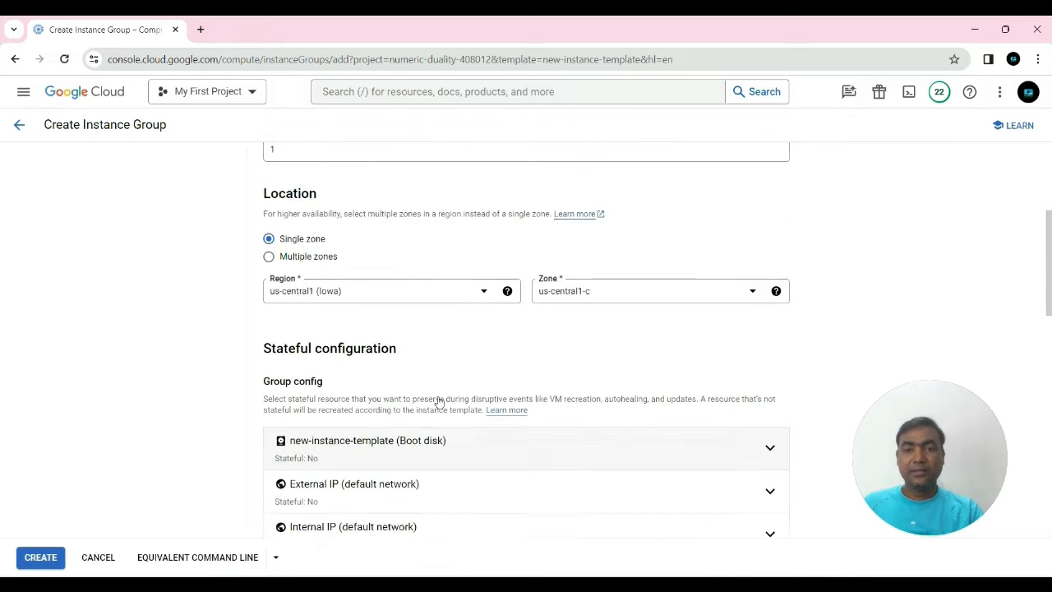
Step: Review the mig-stateful-group settings from the template to port mapping and create the instance group
{"action": "scroll", "coordinate": [438, 402], "scroll_direction": "up", "scroll_amount": 4}
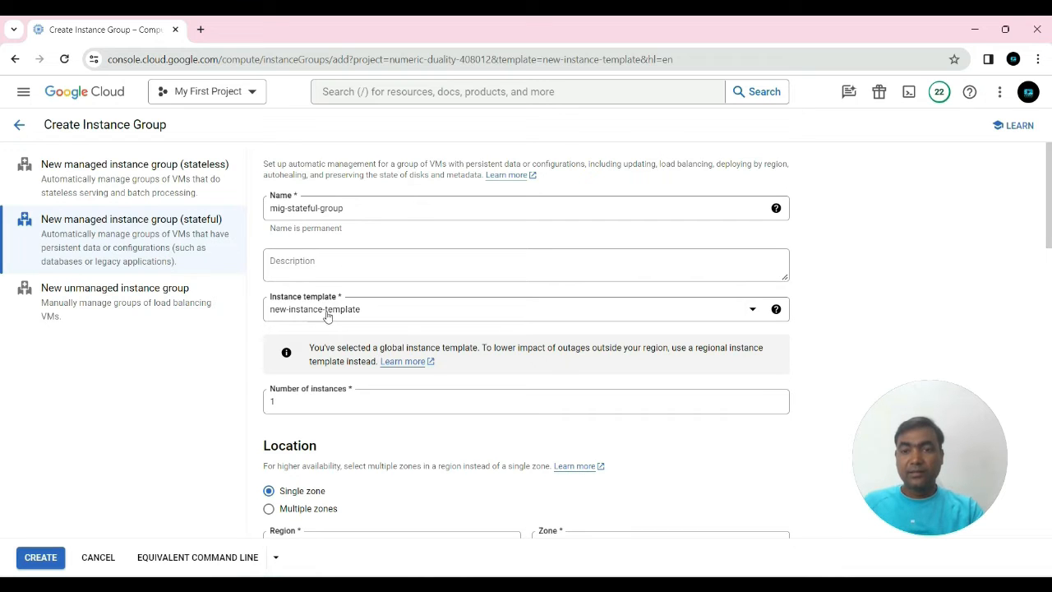
{"action": "scroll", "coordinate": [332, 320], "scroll_direction": "down", "scroll_amount": 1}
{"action": "scroll", "coordinate": [332, 320], "scroll_direction": "down", "scroll_amount": 5}
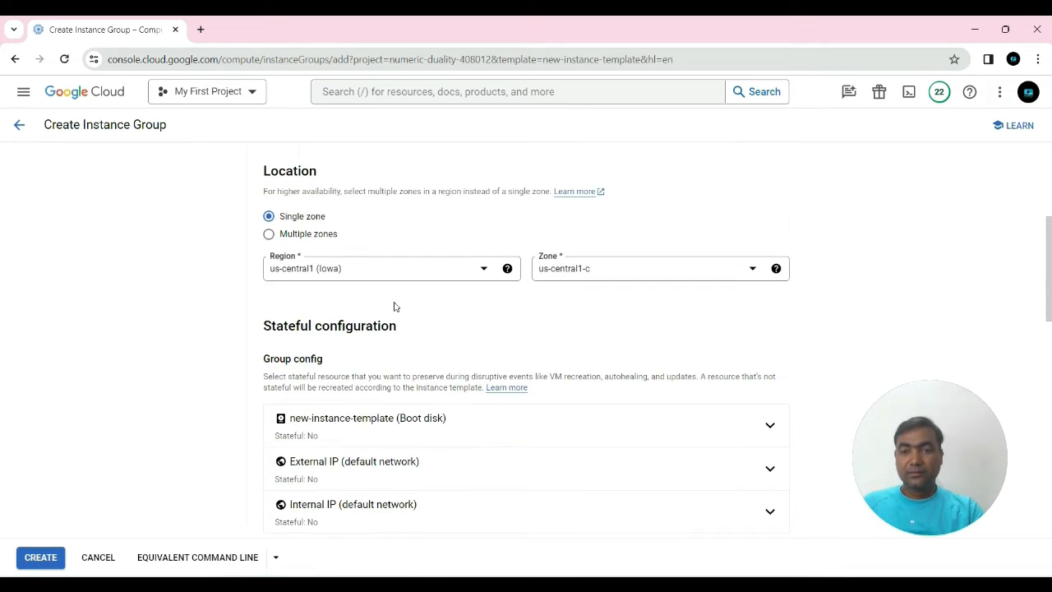
{"action": "scroll", "coordinate": [420, 303], "scroll_direction": "down", "scroll_amount": 10}
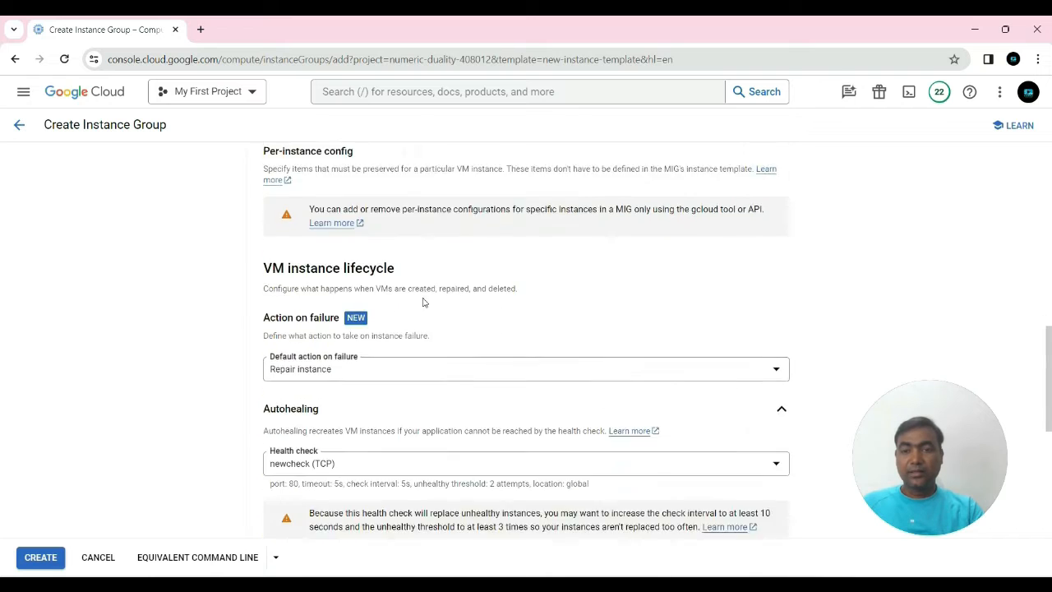
{"action": "scroll", "coordinate": [425, 299], "scroll_direction": "down", "scroll_amount": 1}
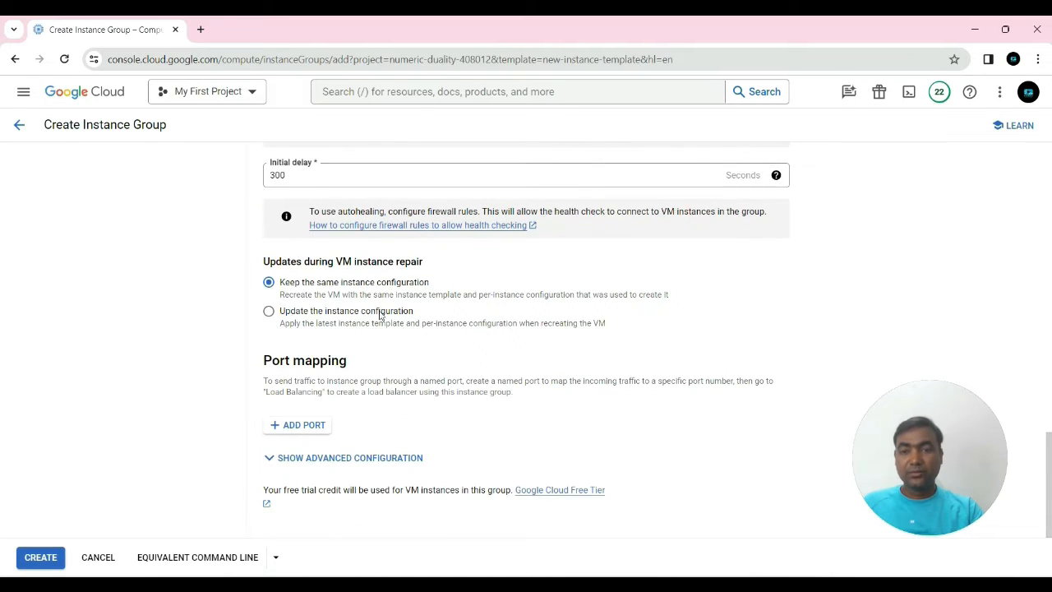
{"action": "left_click", "coordinate": [41, 558]}
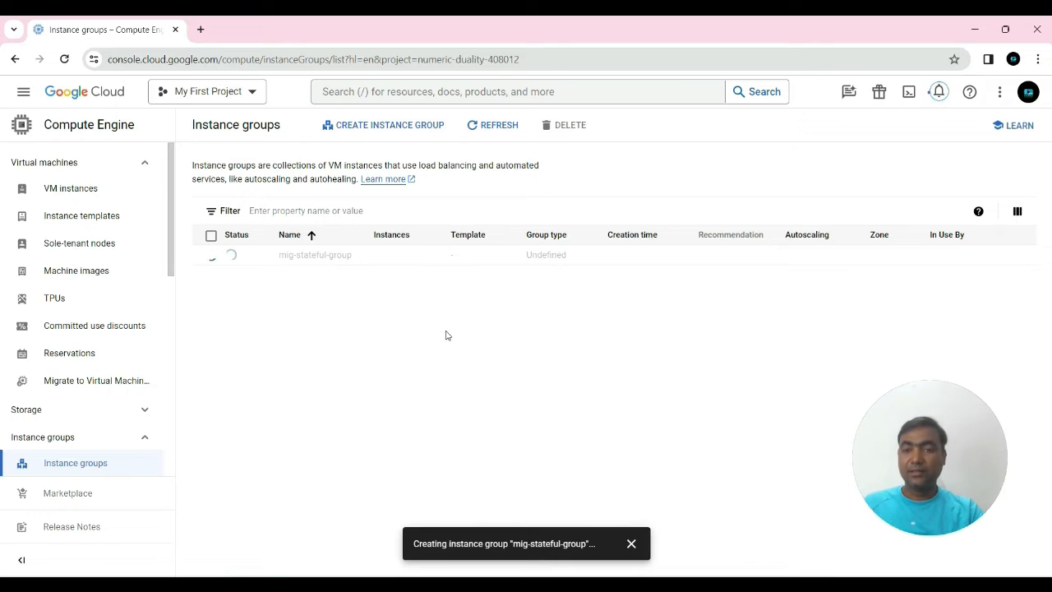
Step: Check the new group's VM in the VM instances list and return to the instance groups list
{"action": "left_click", "coordinate": [64, 193]}
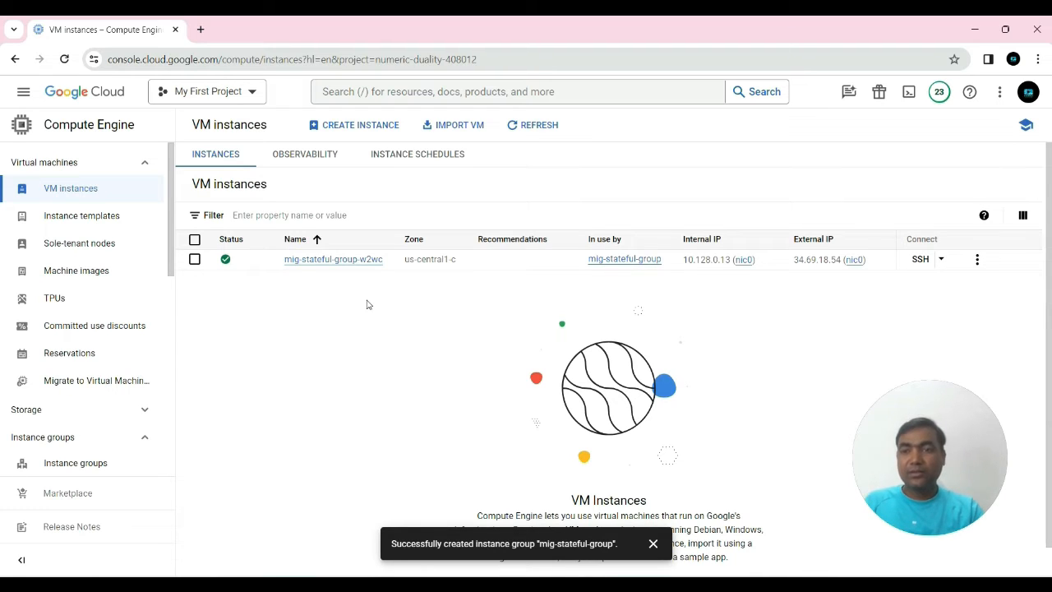
{"action": "scroll", "coordinate": [83, 353], "scroll_direction": "down", "scroll_amount": 3}
{"action": "left_click", "coordinate": [72, 334]}
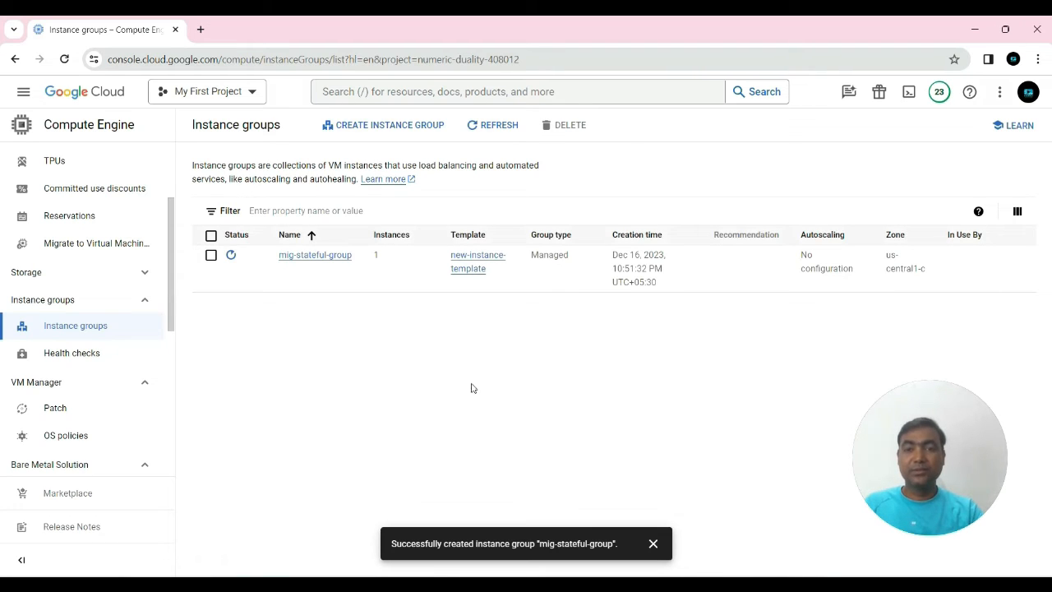
Step: Start a new stateful managed instance group and name it mig-multizone-group-stateful
{"action": "left_click", "coordinate": [392, 131]}
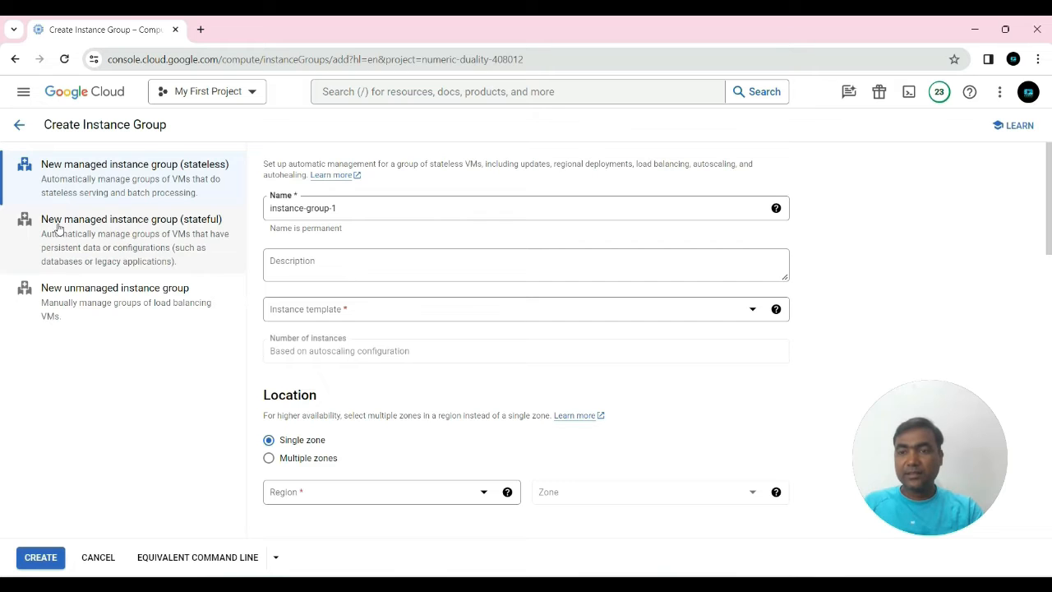
{"action": "left_click", "coordinate": [155, 230]}
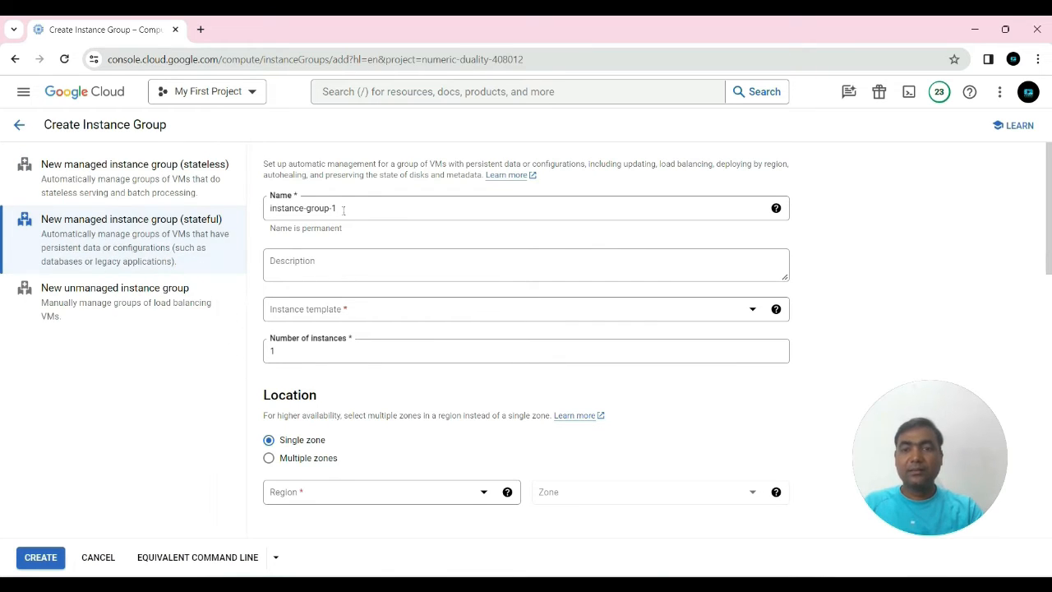
{"action": "left_click_drag", "start_coordinate": [344, 210], "coordinate": [267, 213]}
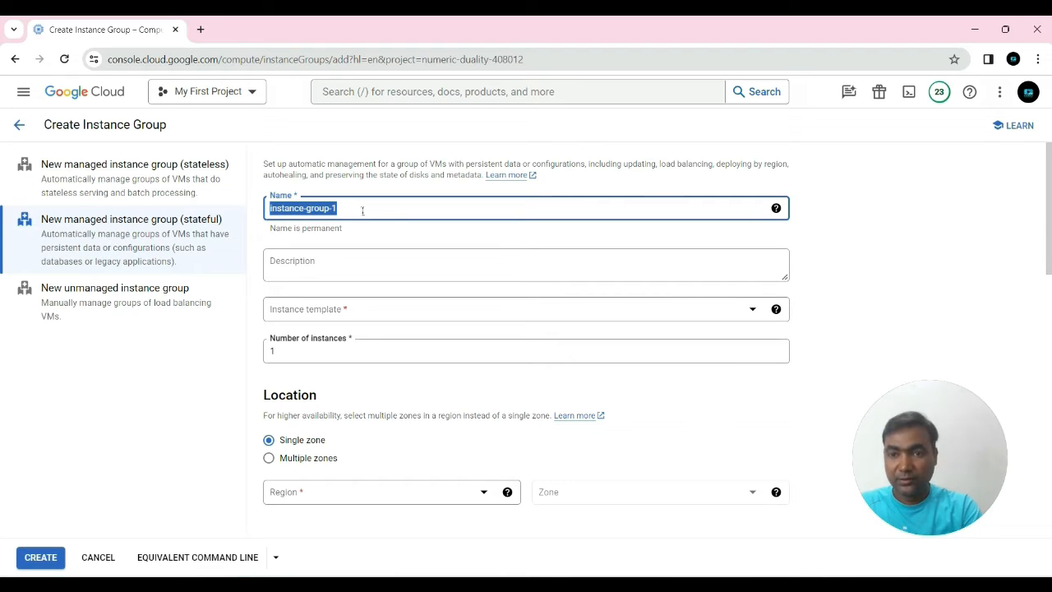
{"action": "type", "text": "mig-multizo"}
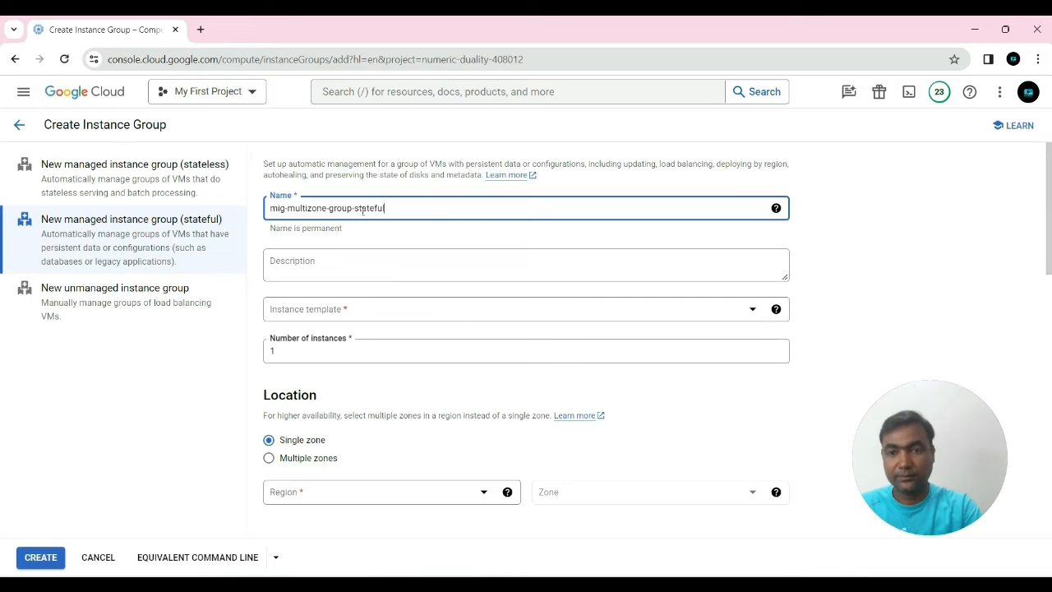
{"action": "left_click", "coordinate": [428, 239]}
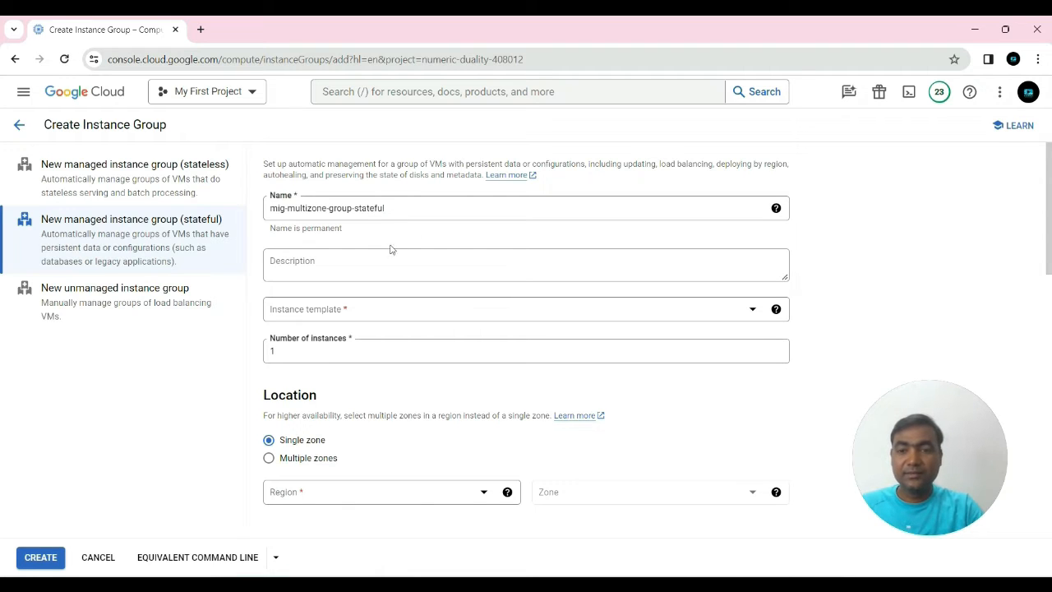
Step: Choose new-instance-template as the instance template for the multi-zone group
{"action": "left_click", "coordinate": [376, 313]}
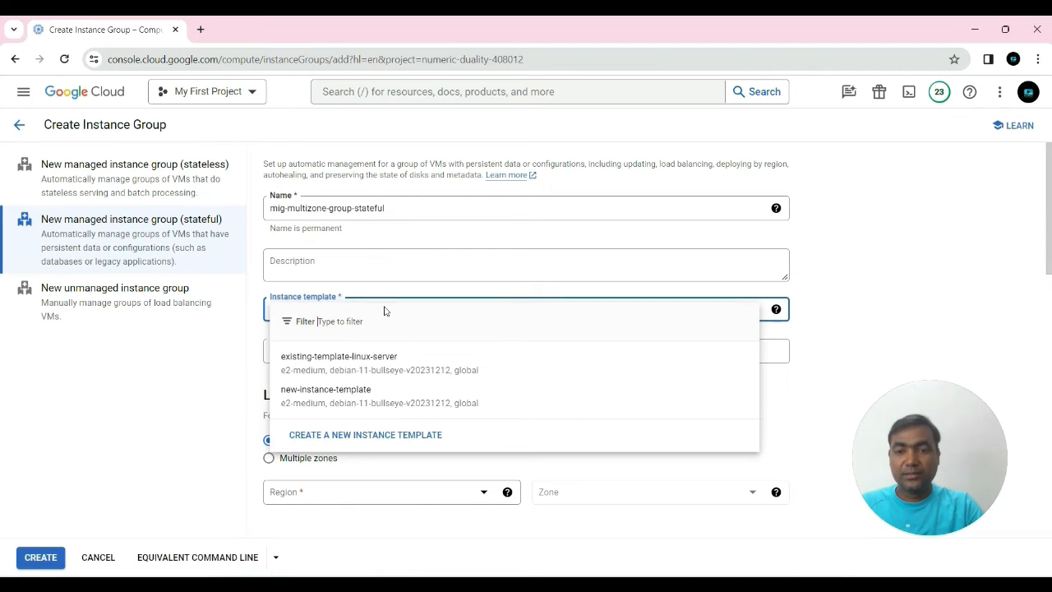
{"action": "left_click", "coordinate": [341, 398]}
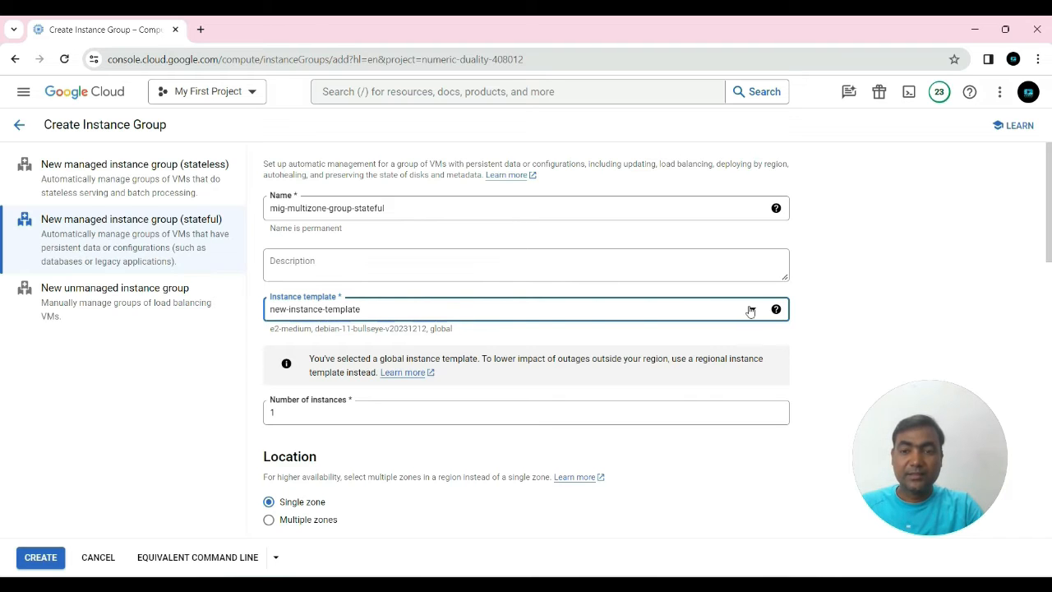
{"action": "left_click", "coordinate": [850, 312]}
Step: Try 4 and 5 as the number of instances and restore the value to 1
{"action": "scroll", "coordinate": [853, 312], "scroll_direction": "down", "scroll_amount": 2}
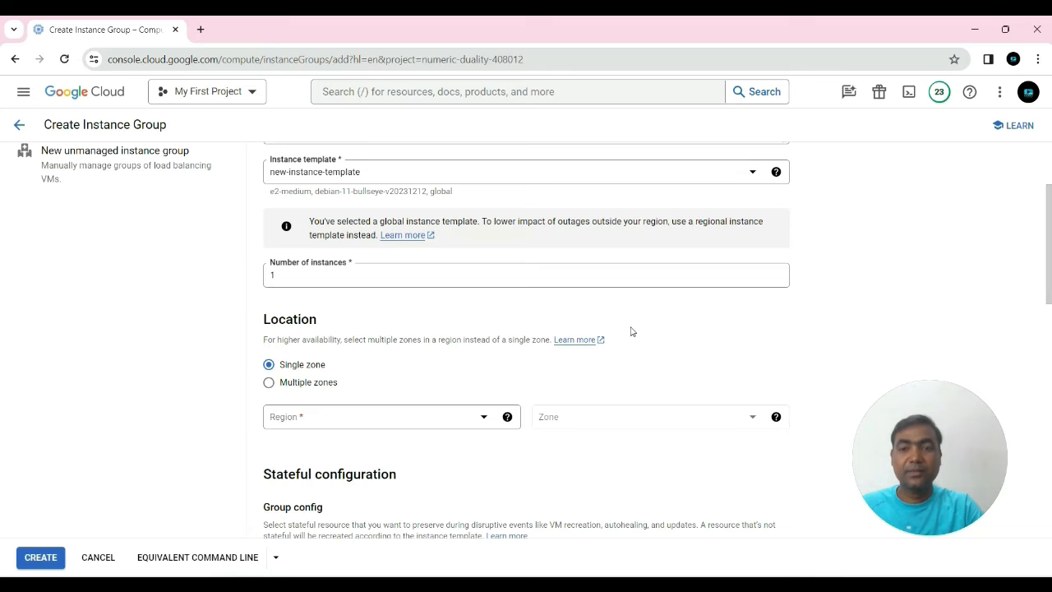
{"action": "left_click", "coordinate": [277, 276]}
{"action": "double_click", "coordinate": [273, 275]}
{"action": "left_click", "coordinate": [287, 292]}
{"action": "double_click", "coordinate": [277, 276]}
{"action": "left_click", "coordinate": [348, 313]}
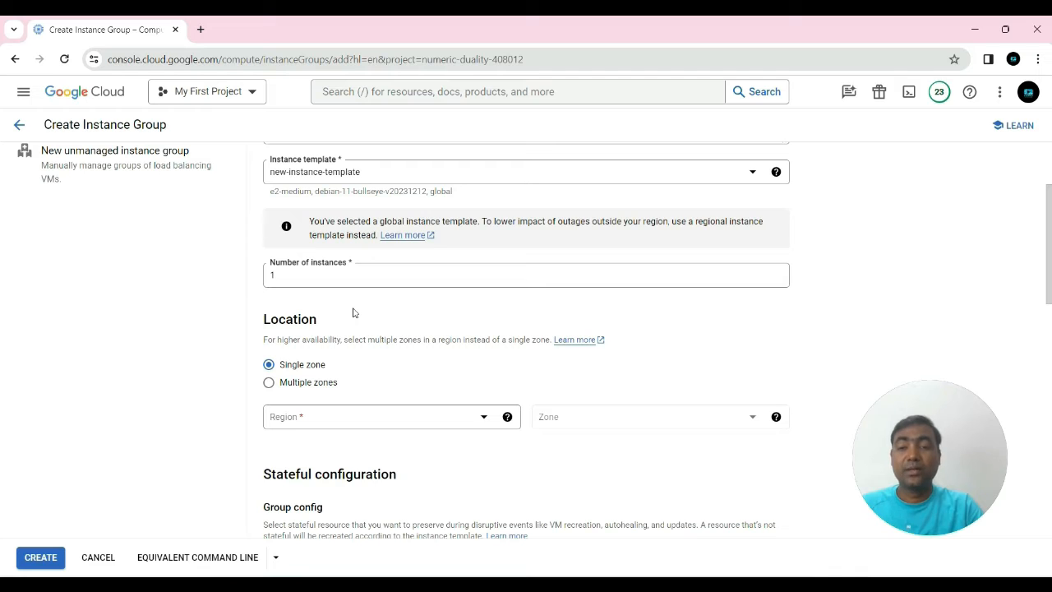
{"action": "double_click", "coordinate": [277, 277]}
{"action": "type", "text": "4"}
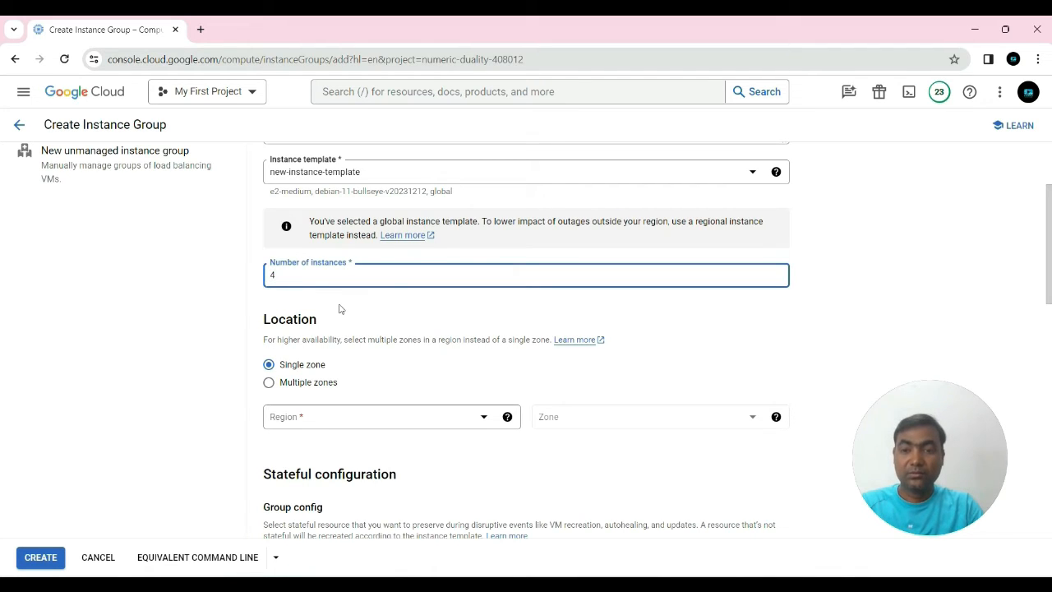
{"action": "key", "text": "BackSpace"}
{"action": "type", "text": "5"}
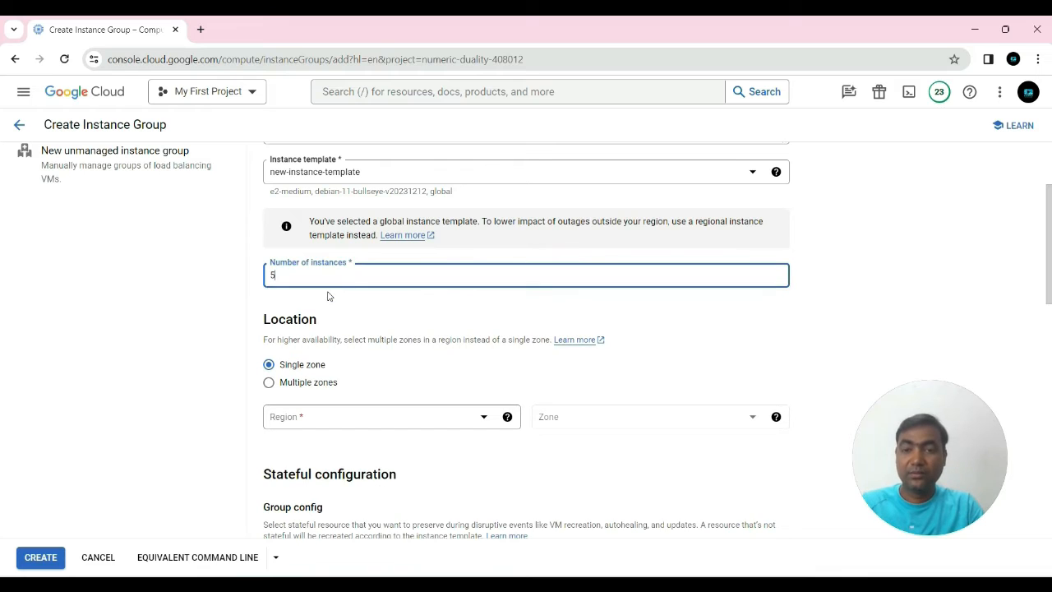
{"action": "key", "text": "BackSpace"}
{"action": "type", "text": "1"}
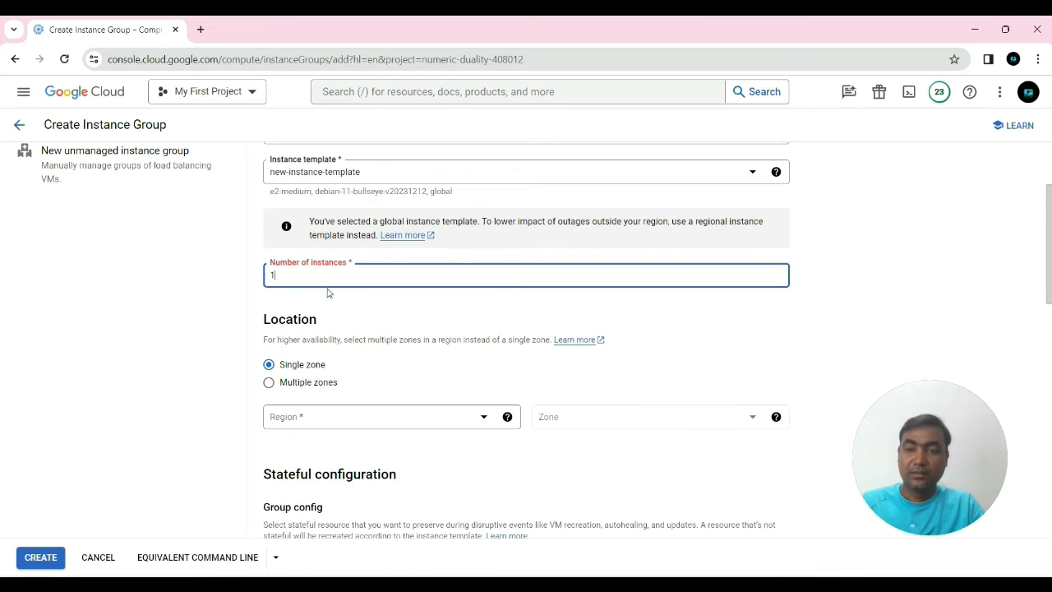
{"action": "left_click", "coordinate": [358, 313]}
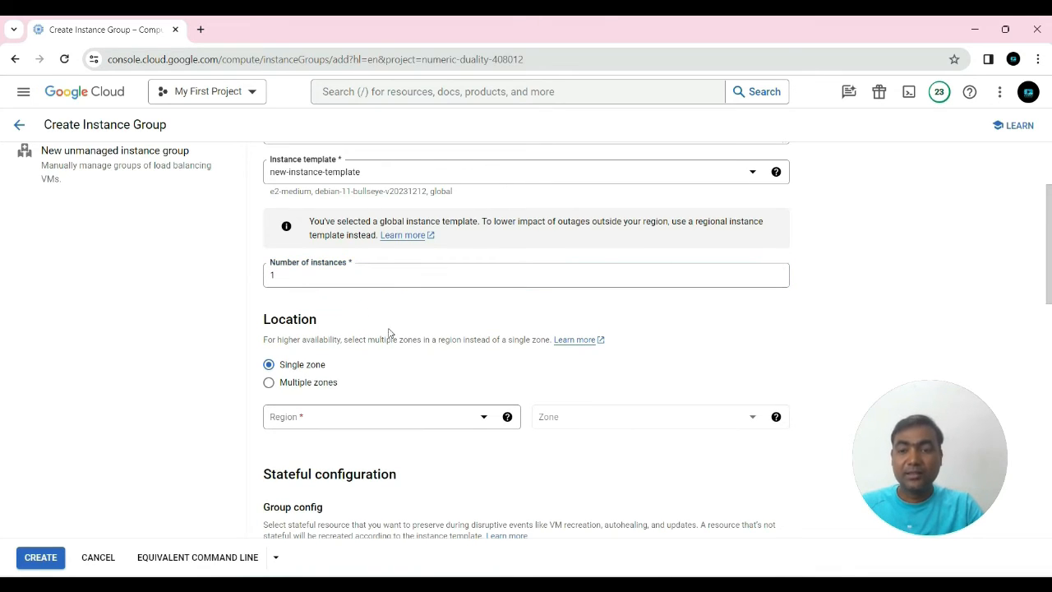
Step: Switch the group's location to multiple zones and select the region us-central1 (Iowa)
{"action": "scroll", "coordinate": [389, 331], "scroll_direction": "down", "scroll_amount": 1}
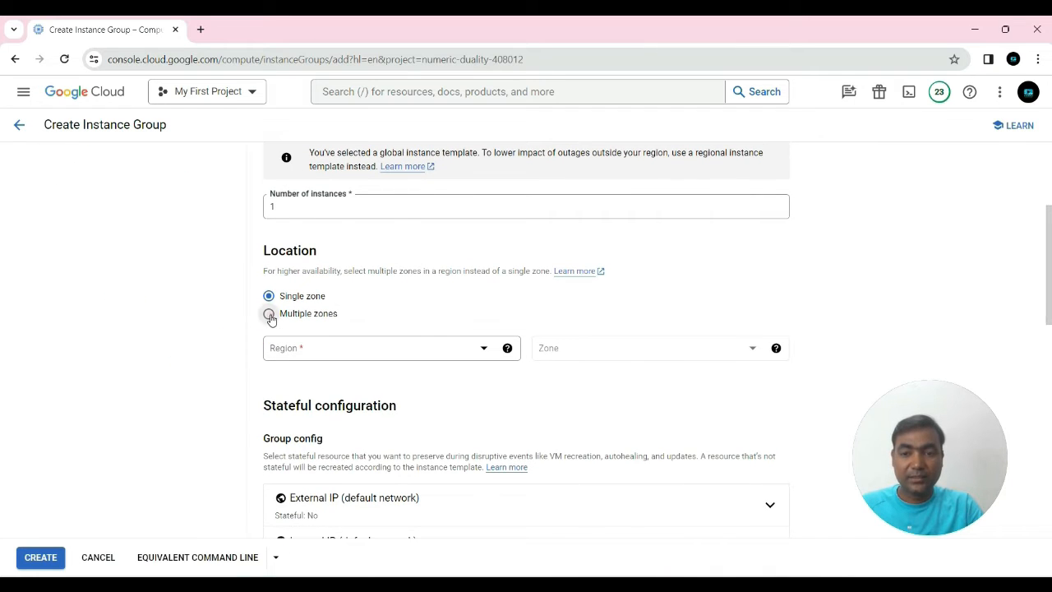
{"action": "left_click", "coordinate": [270, 314]}
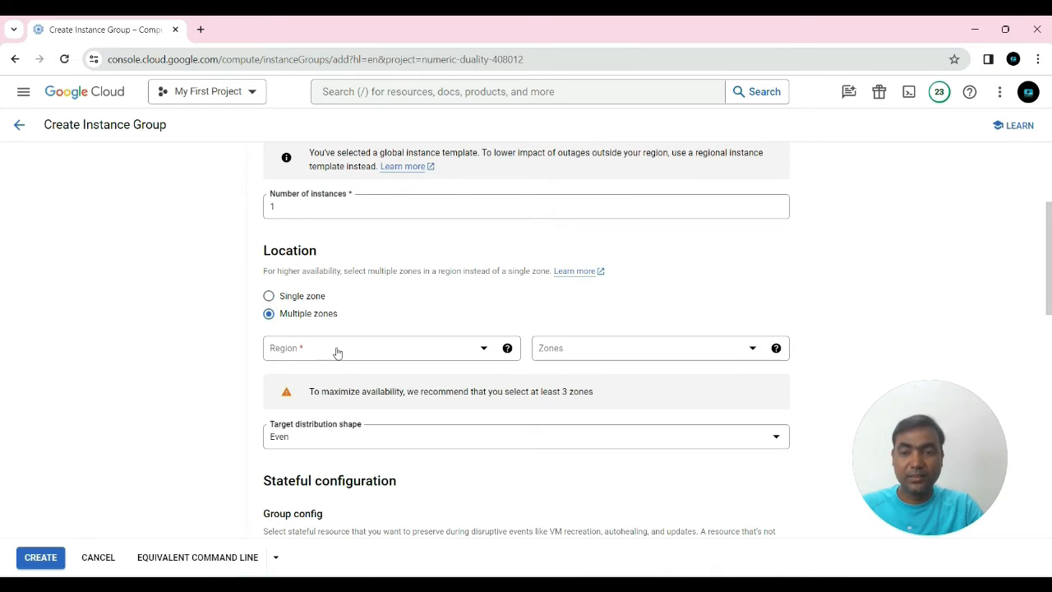
{"action": "left_click", "coordinate": [334, 353]}
{"action": "left_click", "coordinate": [349, 466]}
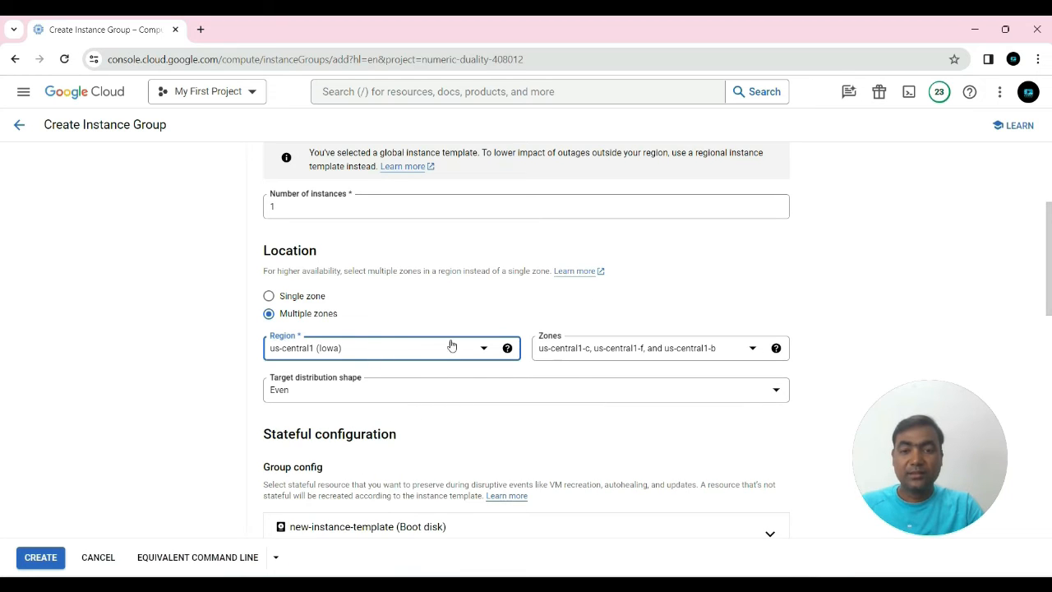
Step: Change the multi-zone group's region to asia-south1 (Mumbai)
{"action": "scroll", "coordinate": [448, 301], "scroll_direction": "down", "scroll_amount": 1}
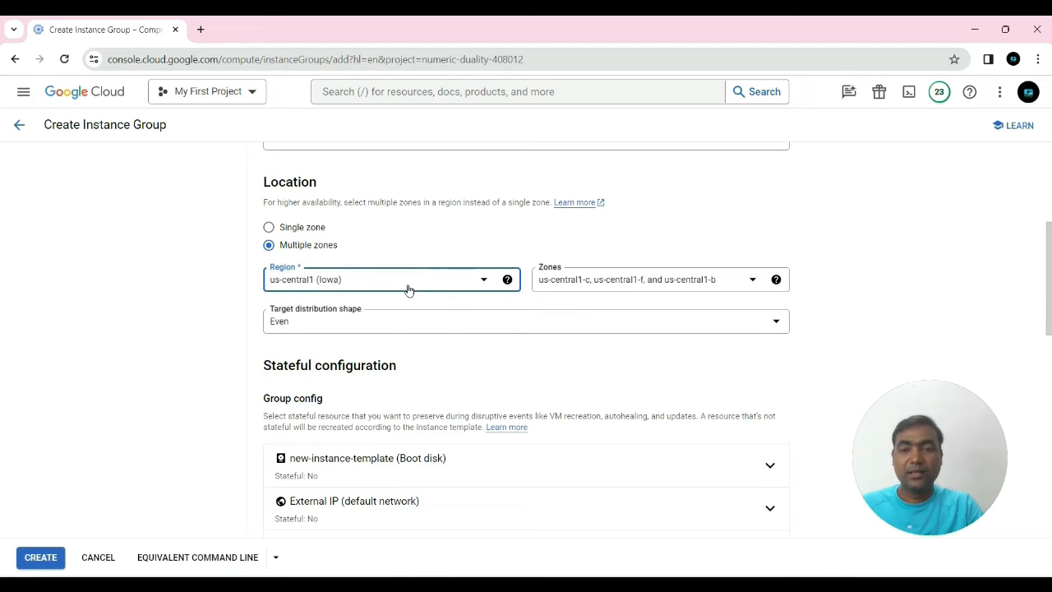
{"action": "left_click", "coordinate": [406, 281]}
{"action": "scroll", "coordinate": [339, 380], "scroll_direction": "down", "scroll_amount": 5}
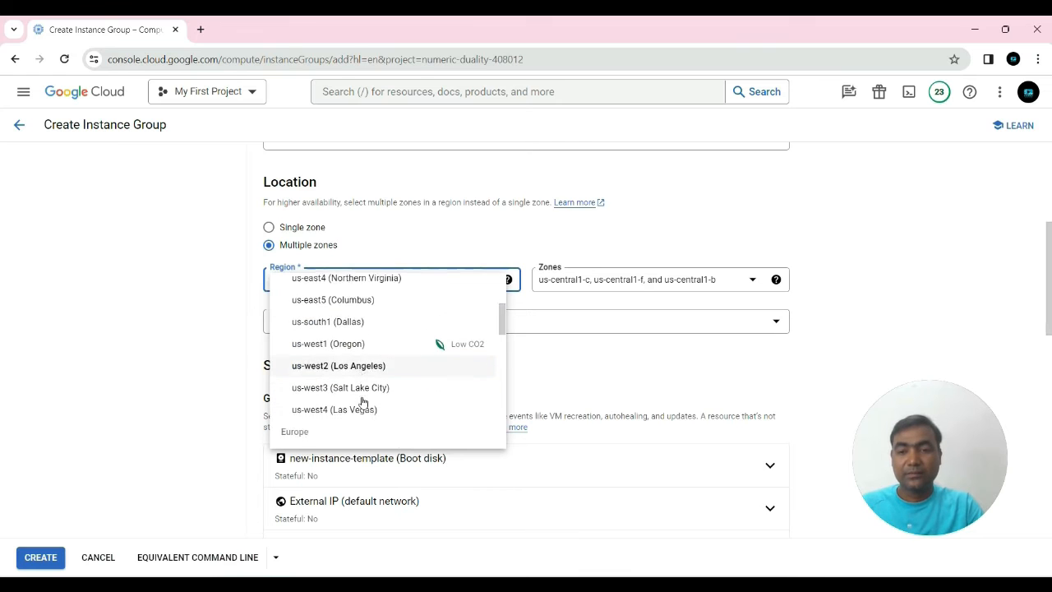
{"action": "scroll", "coordinate": [367, 359], "scroll_direction": "down", "scroll_amount": 4}
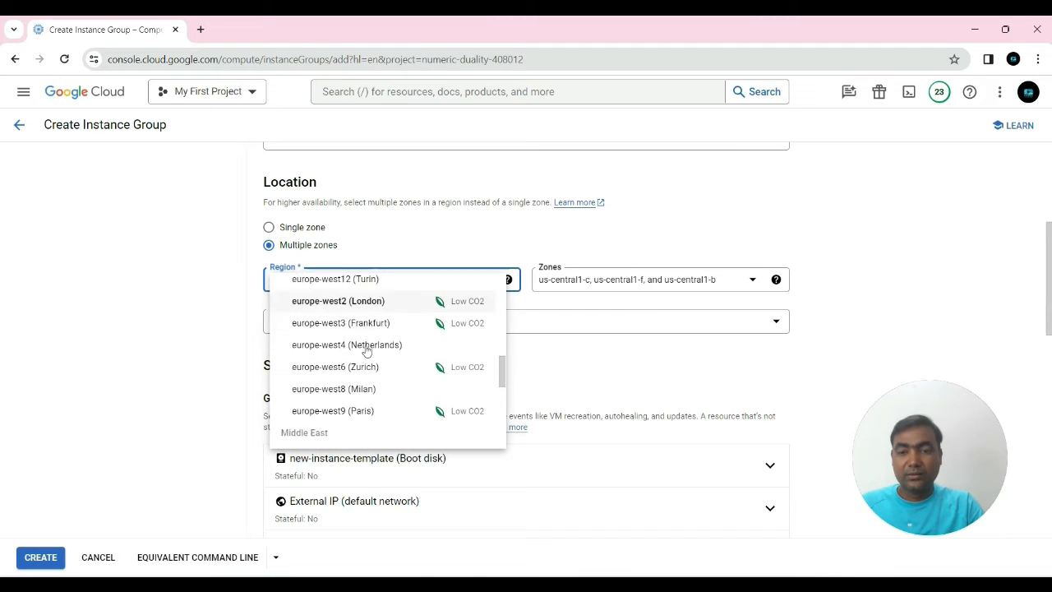
{"action": "scroll", "coordinate": [367, 351], "scroll_direction": "down", "scroll_amount": 4}
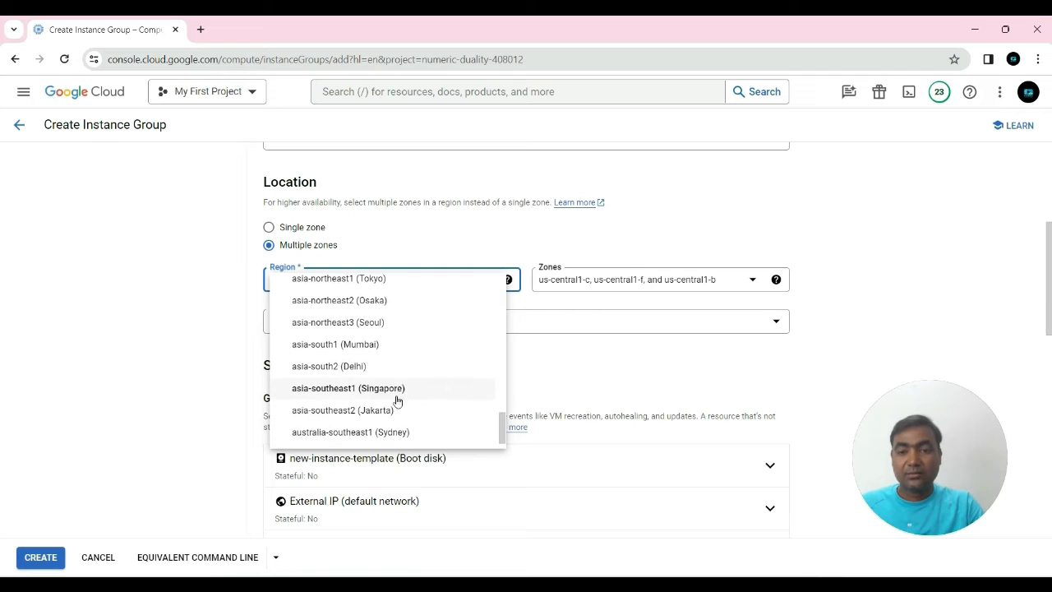
{"action": "left_click", "coordinate": [322, 345]}
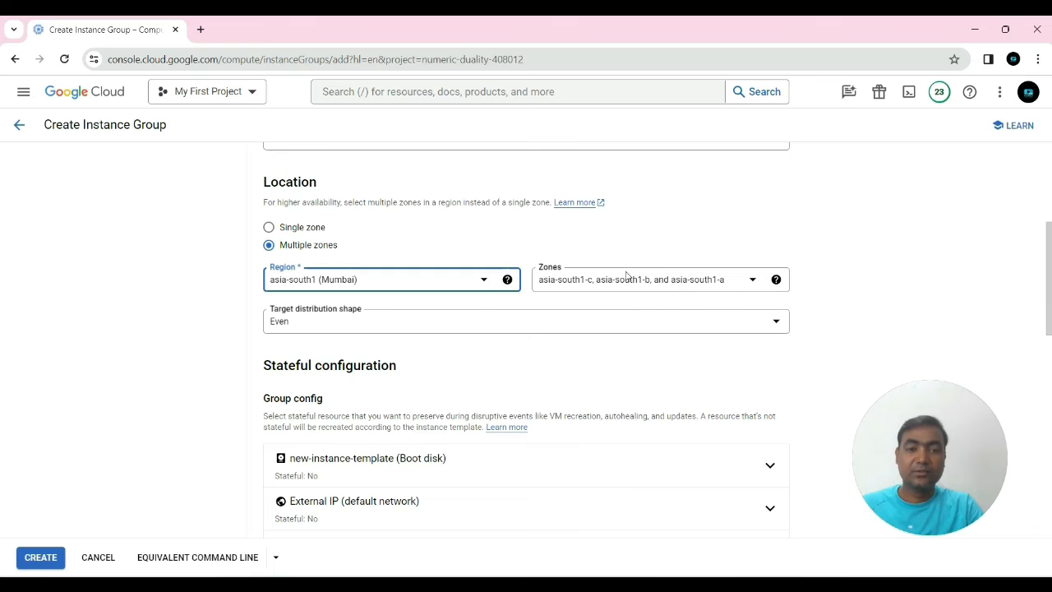
{"action": "left_click", "coordinate": [838, 286]}
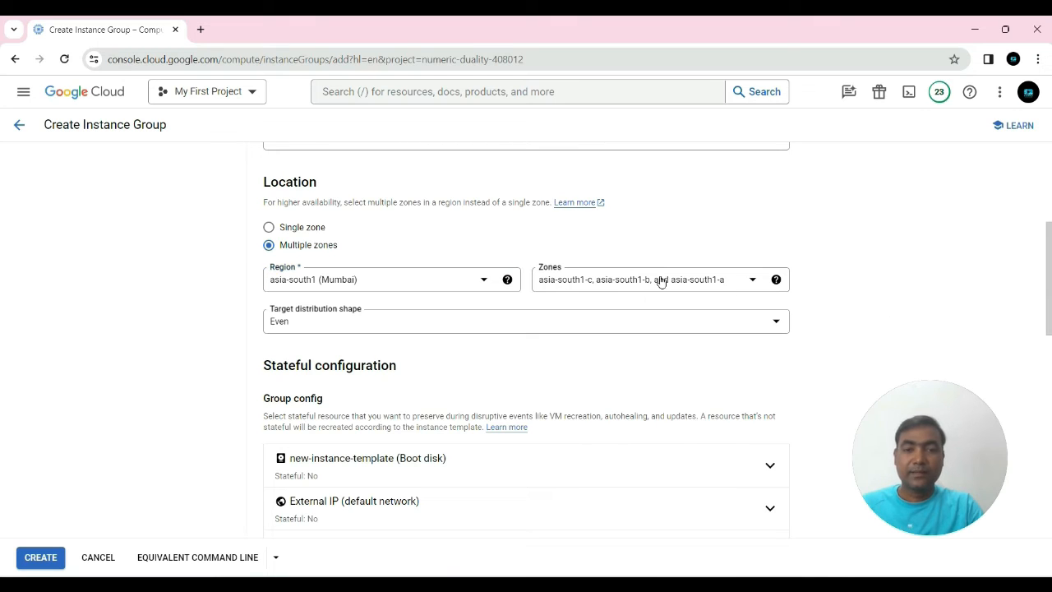
{"action": "mouse_move", "coordinate": [776, 279]}
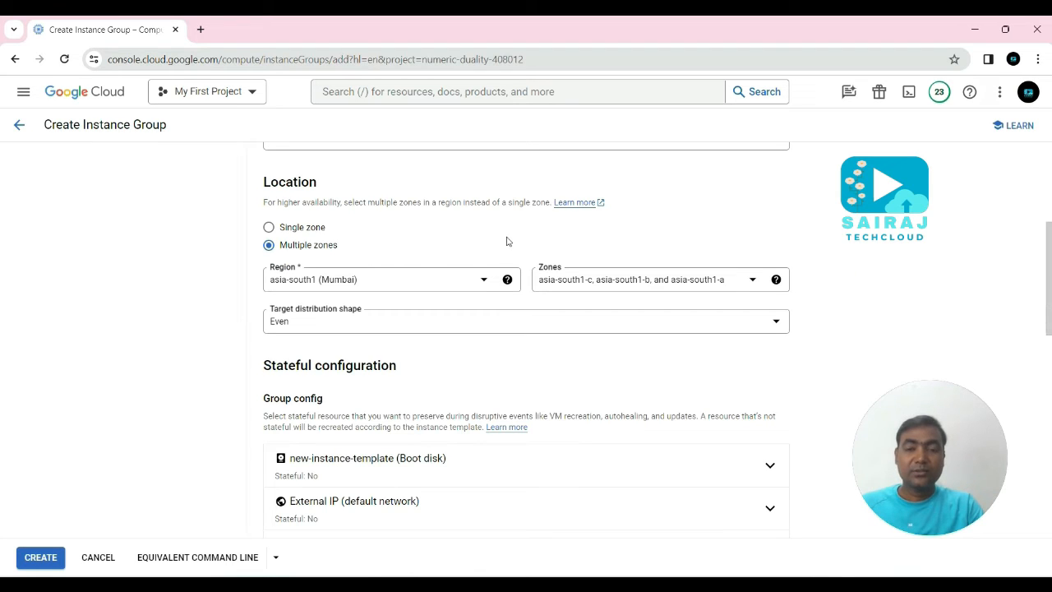
Step: Review the multi-zone group's stateful configuration, per-instance config and action on failure settings
{"action": "scroll", "coordinate": [446, 356], "scroll_direction": "down", "scroll_amount": 3}
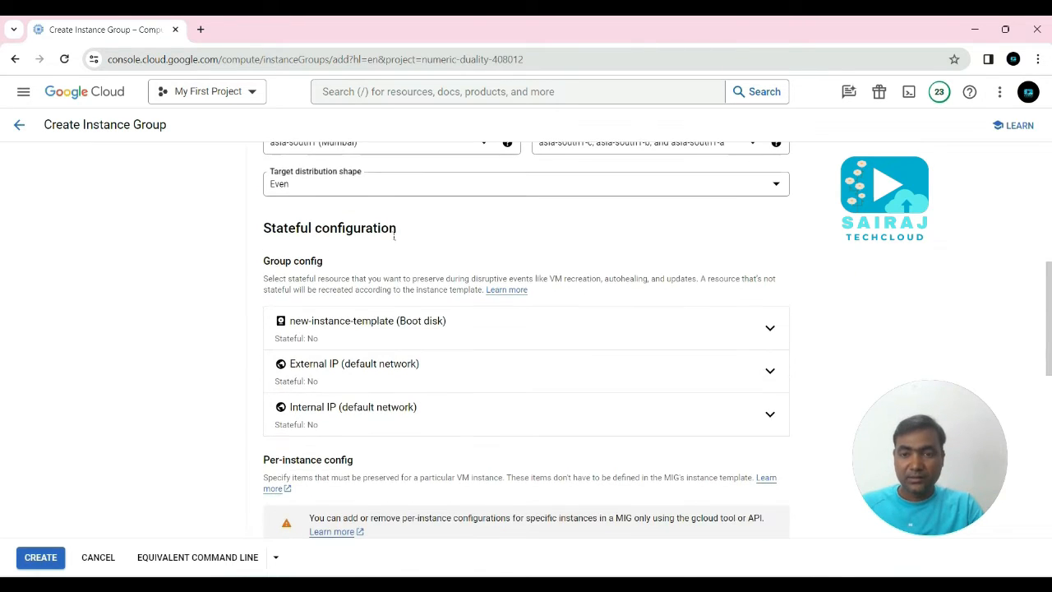
{"action": "scroll", "coordinate": [373, 377], "scroll_direction": "down", "scroll_amount": 2}
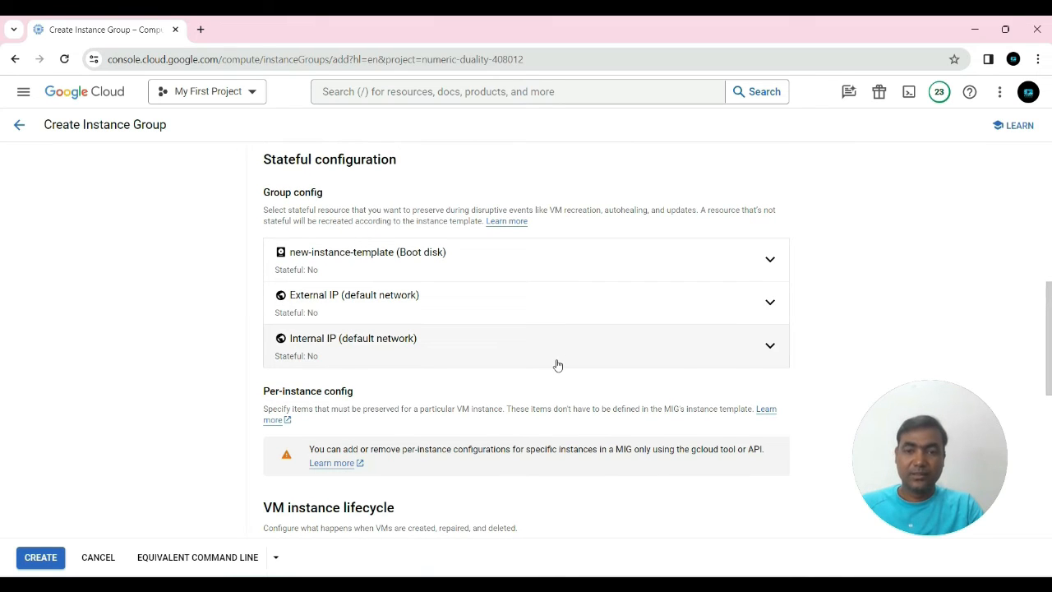
{"action": "scroll", "coordinate": [557, 365], "scroll_direction": "down", "scroll_amount": 2}
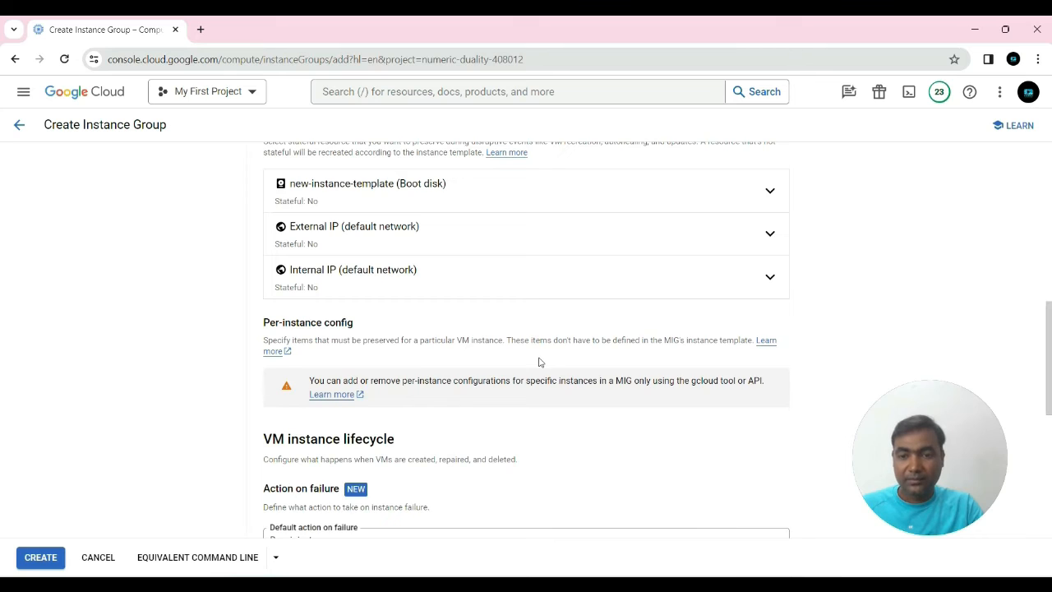
{"action": "scroll", "coordinate": [539, 363], "scroll_direction": "down", "scroll_amount": 2}
{"action": "scroll", "coordinate": [529, 307], "scroll_direction": "down", "scroll_amount": 1}
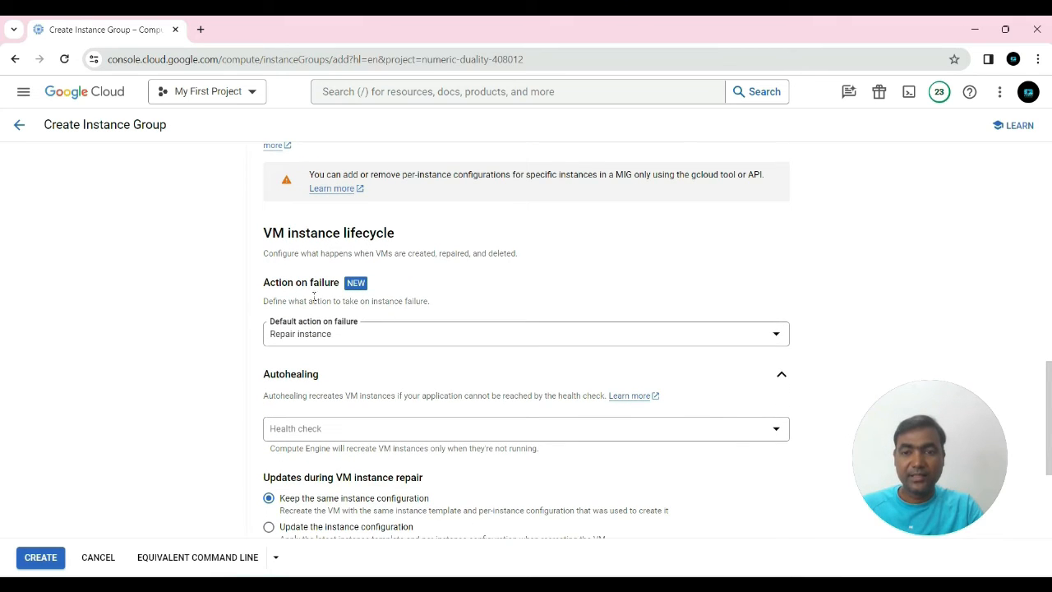
{"action": "left_click_drag", "start_coordinate": [264, 282], "coordinate": [340, 282]}
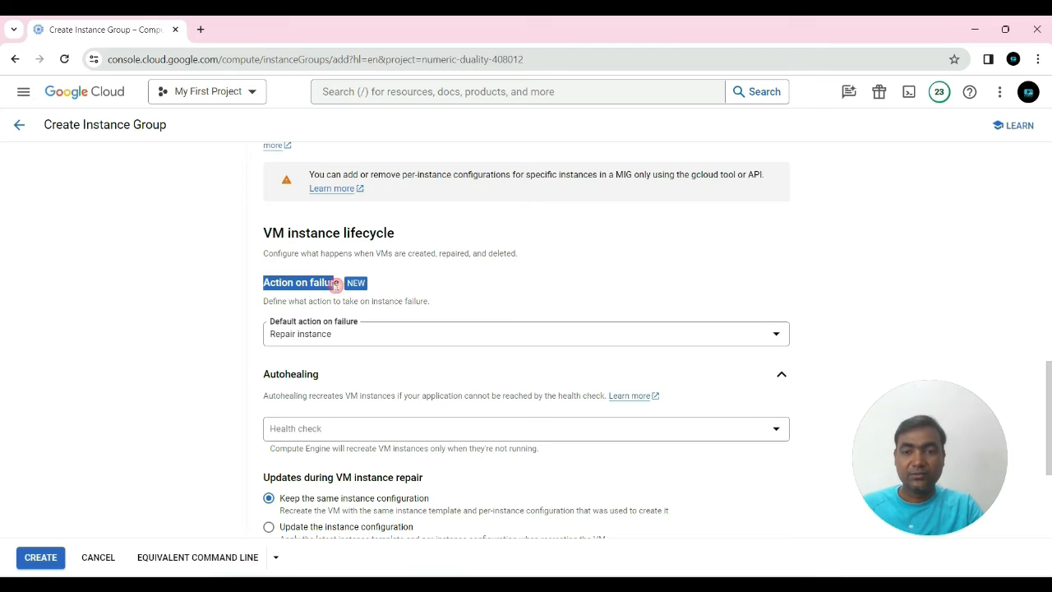
Step: Set the multi-zone group's autohealing health check to mig-healthcheck-stateless (TCP)
{"action": "left_click", "coordinate": [511, 292]}
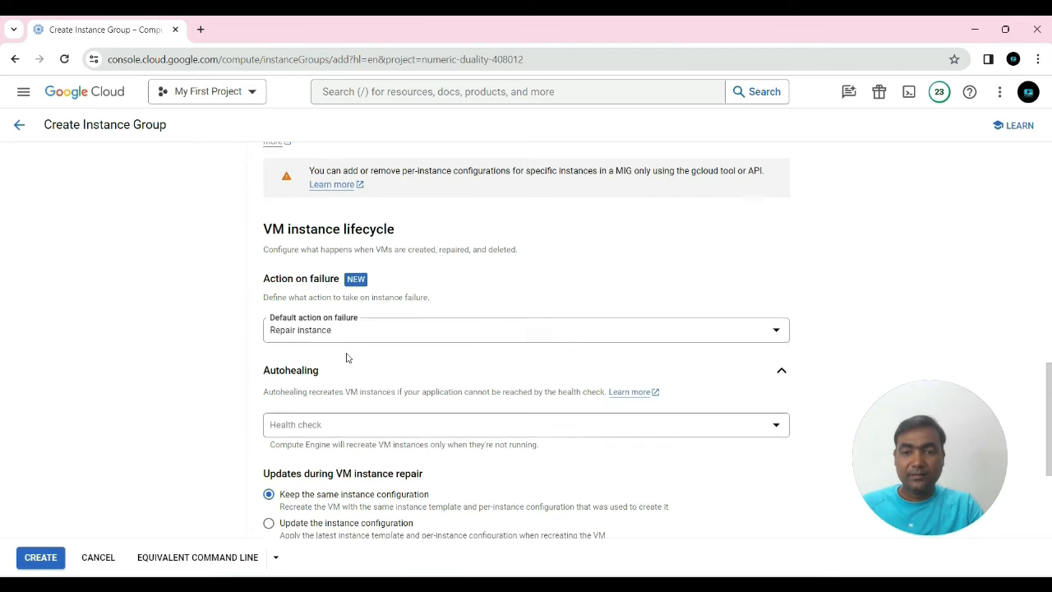
{"action": "scroll", "coordinate": [350, 355], "scroll_direction": "down", "scroll_amount": 1}
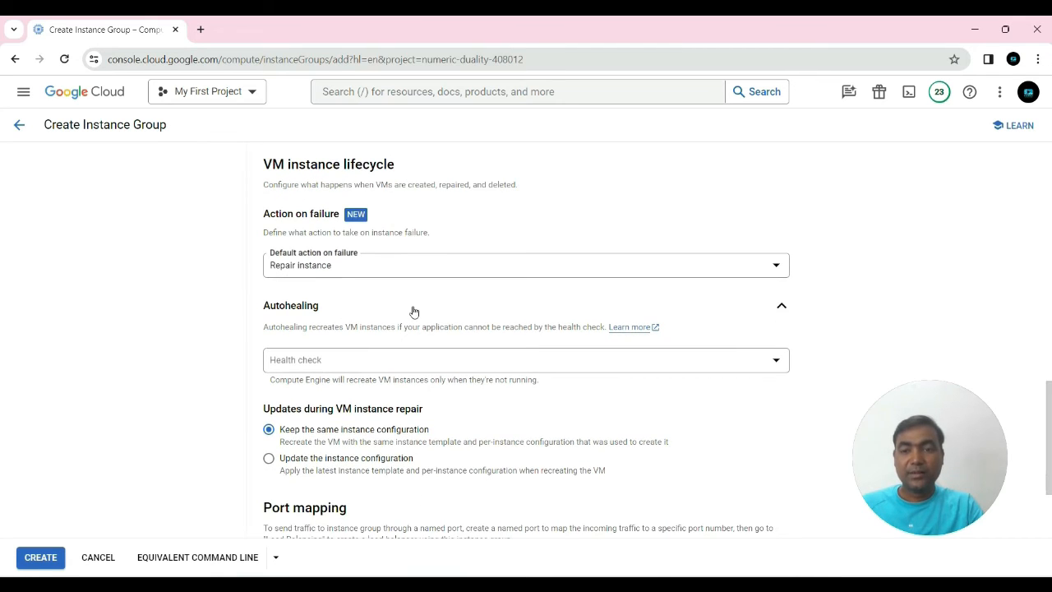
{"action": "scroll", "coordinate": [332, 301], "scroll_direction": "down", "scroll_amount": 1}
{"action": "left_click", "coordinate": [310, 296]}
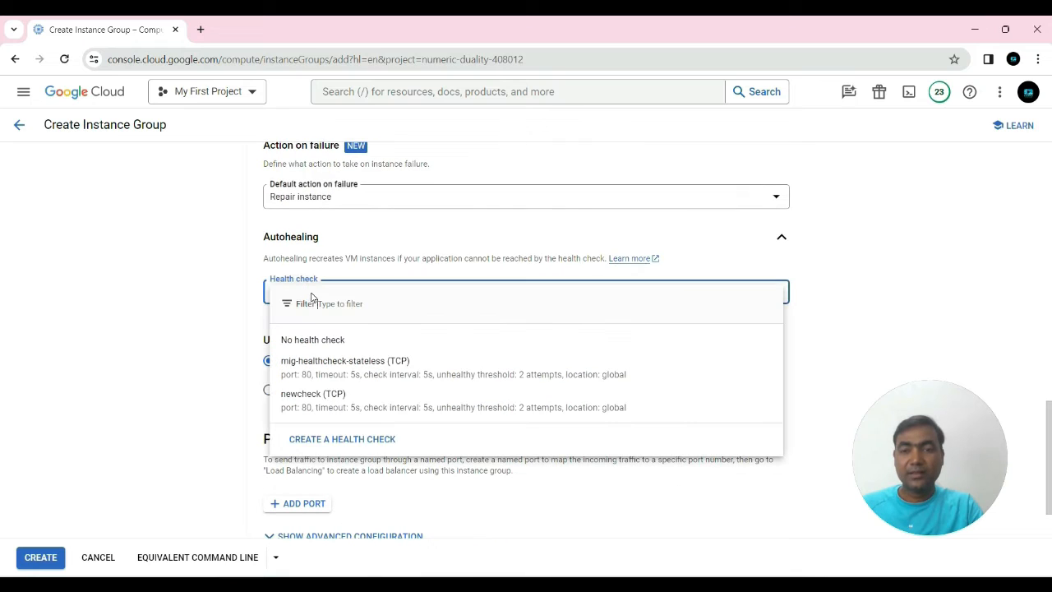
{"action": "left_click", "coordinate": [345, 368]}
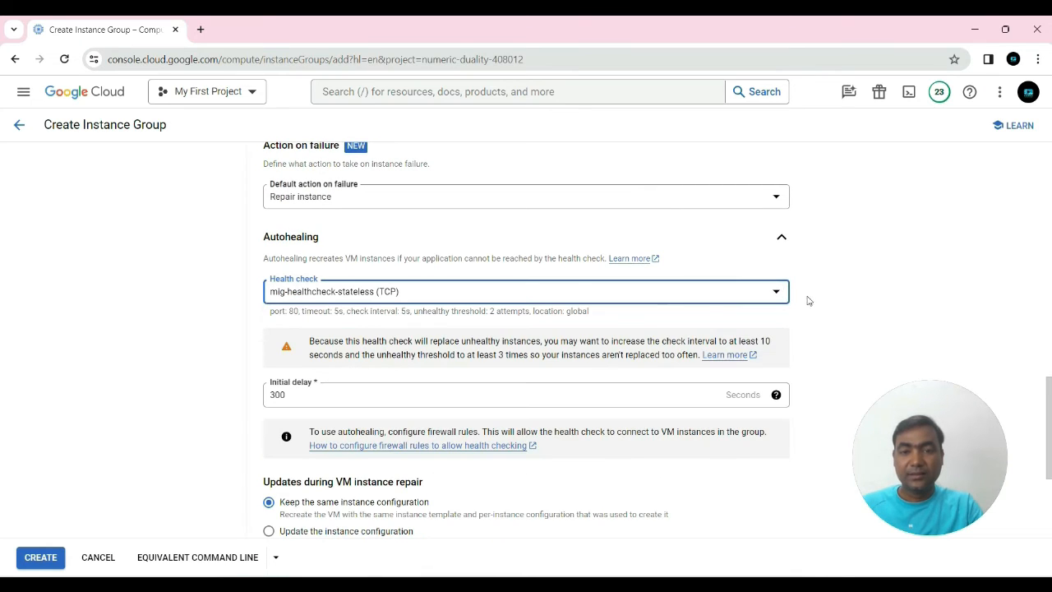
{"action": "left_click", "coordinate": [830, 314]}
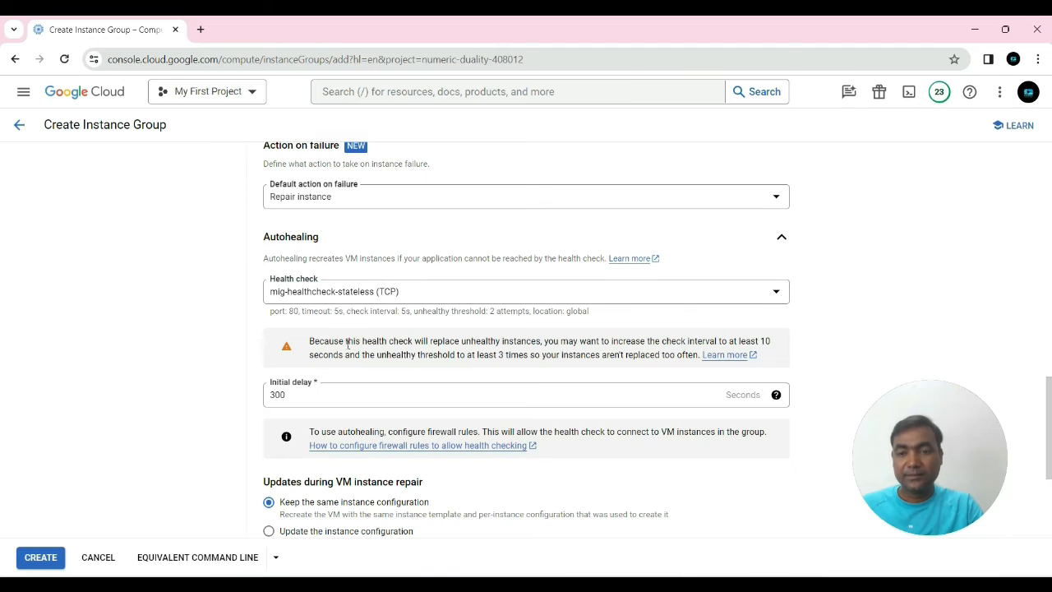
Step: Review the multi-zone group's autohealing, repair update, port mapping, name, template, location and stateful configuration settings
{"action": "scroll", "coordinate": [351, 349], "scroll_direction": "down", "scroll_amount": 1}
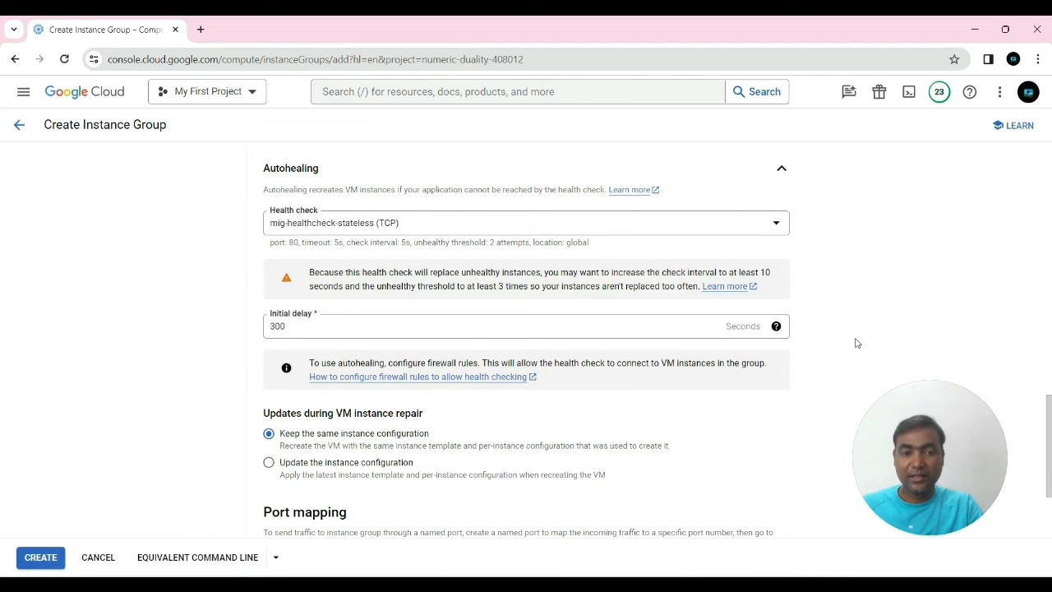
{"action": "scroll", "coordinate": [860, 331], "scroll_direction": "down", "scroll_amount": 2}
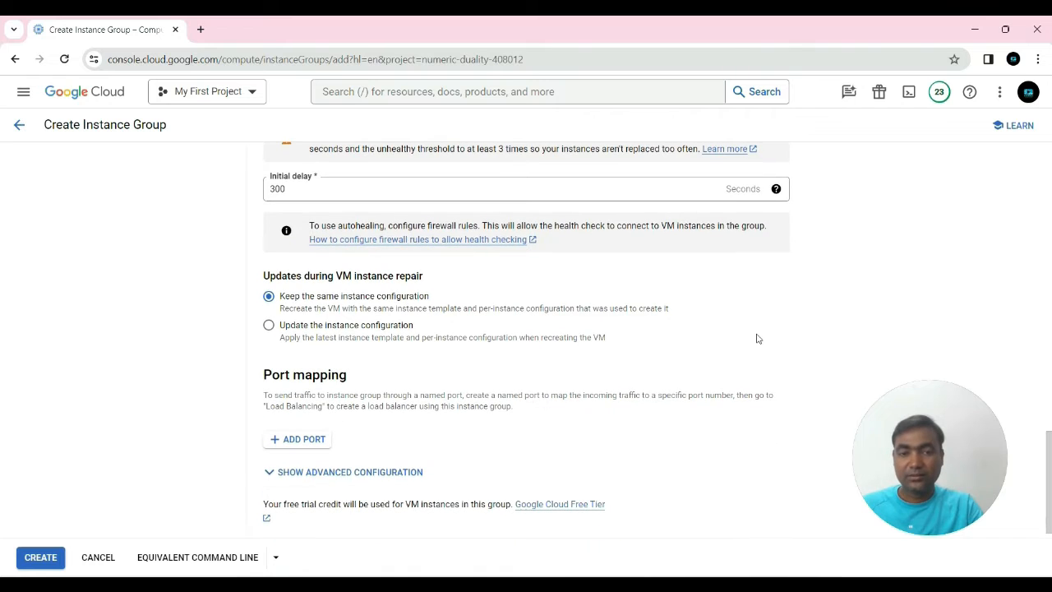
{"action": "scroll", "coordinate": [754, 347], "scroll_direction": "down", "scroll_amount": 1}
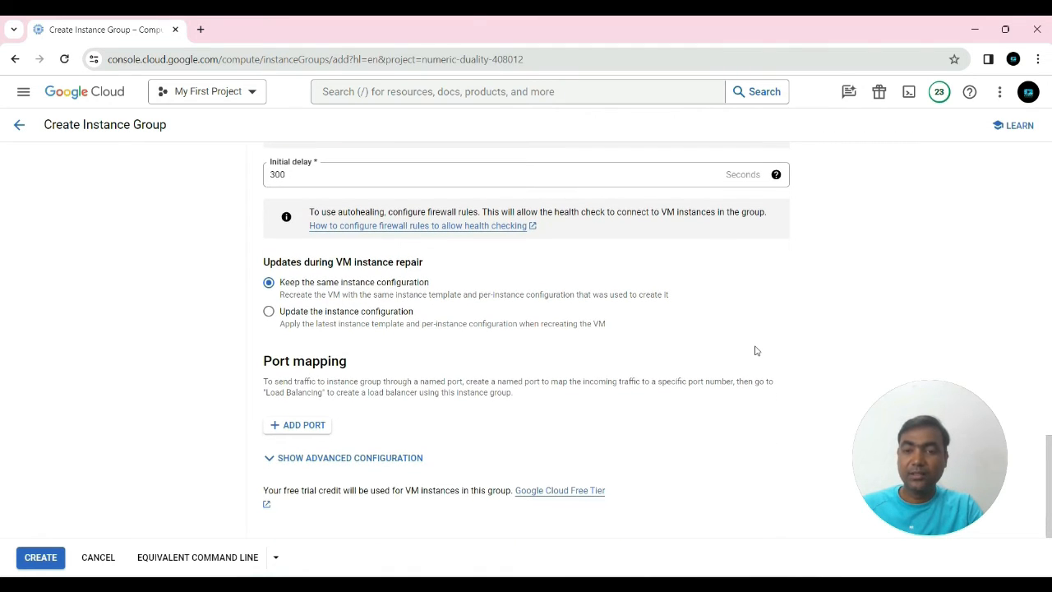
{"action": "scroll", "coordinate": [726, 352], "scroll_direction": "up", "scroll_amount": 10}
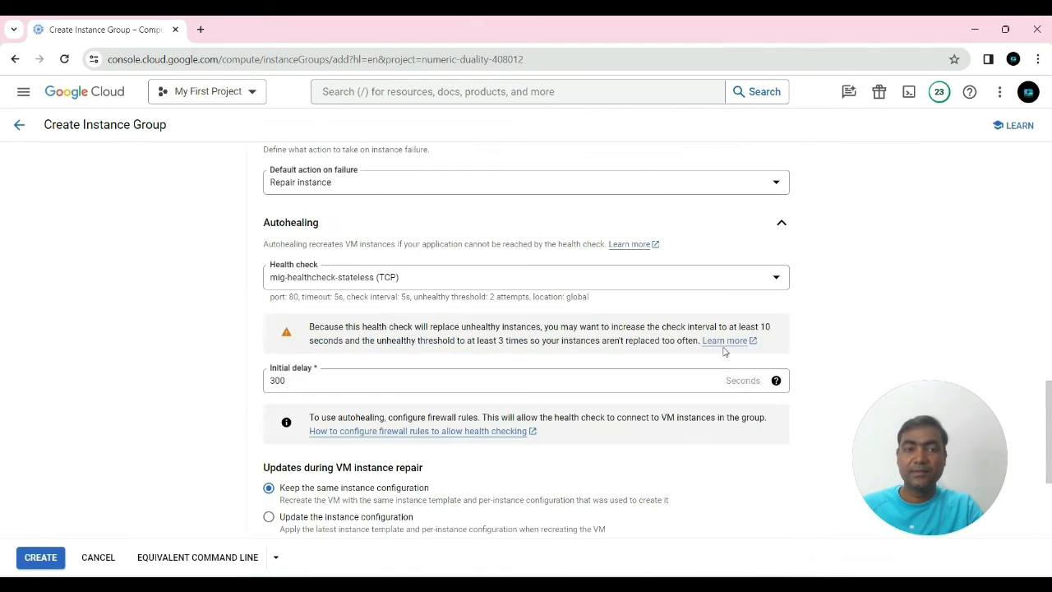
{"action": "scroll", "coordinate": [723, 348], "scroll_direction": "up", "scroll_amount": 3}
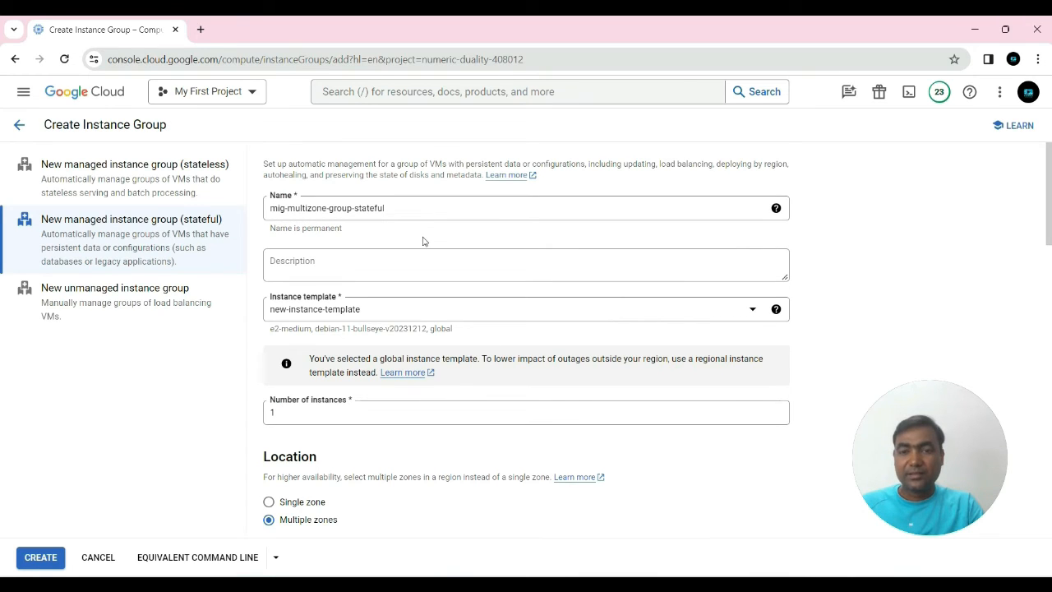
{"action": "scroll", "coordinate": [424, 241], "scroll_direction": "down", "scroll_amount": 1}
{"action": "scroll", "coordinate": [423, 241], "scroll_direction": "down", "scroll_amount": 1}
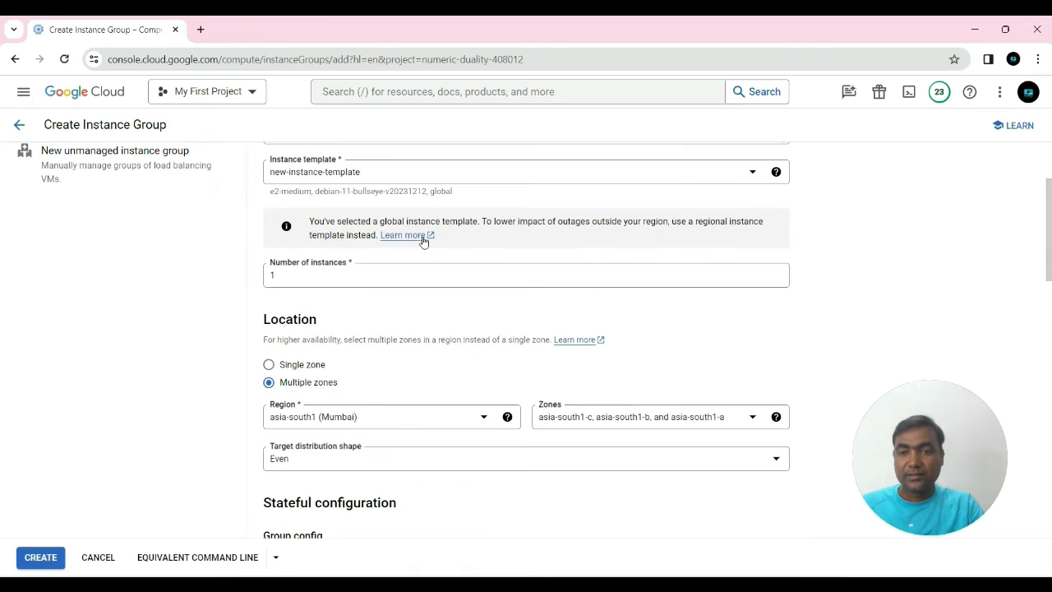
{"action": "scroll", "coordinate": [423, 241], "scroll_direction": "down", "scroll_amount": 1}
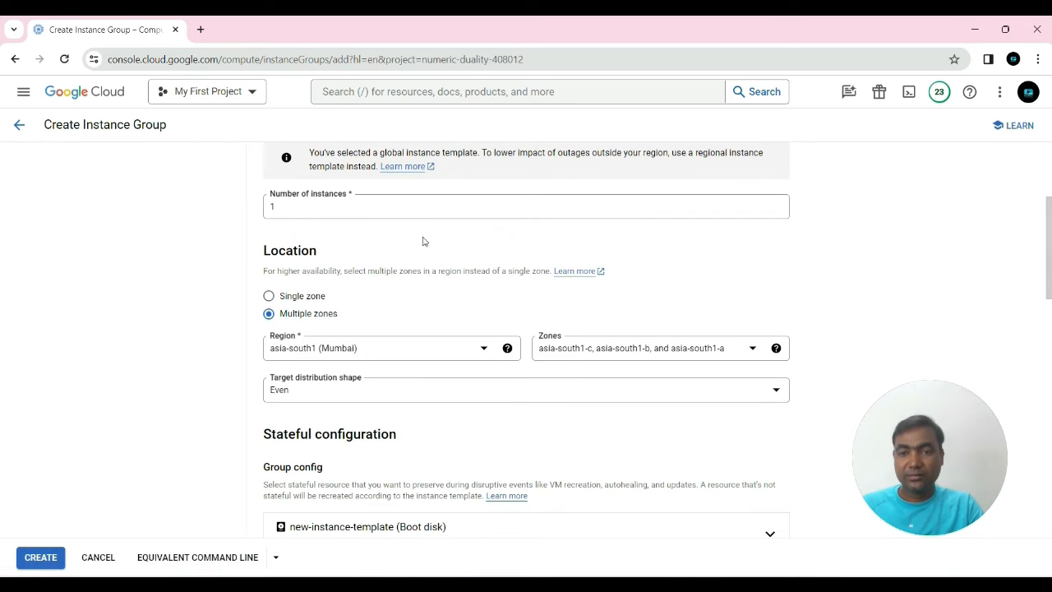
{"action": "scroll", "coordinate": [423, 241], "scroll_direction": "down", "scroll_amount": 1}
{"action": "scroll", "coordinate": [424, 241], "scroll_direction": "down", "scroll_amount": 1}
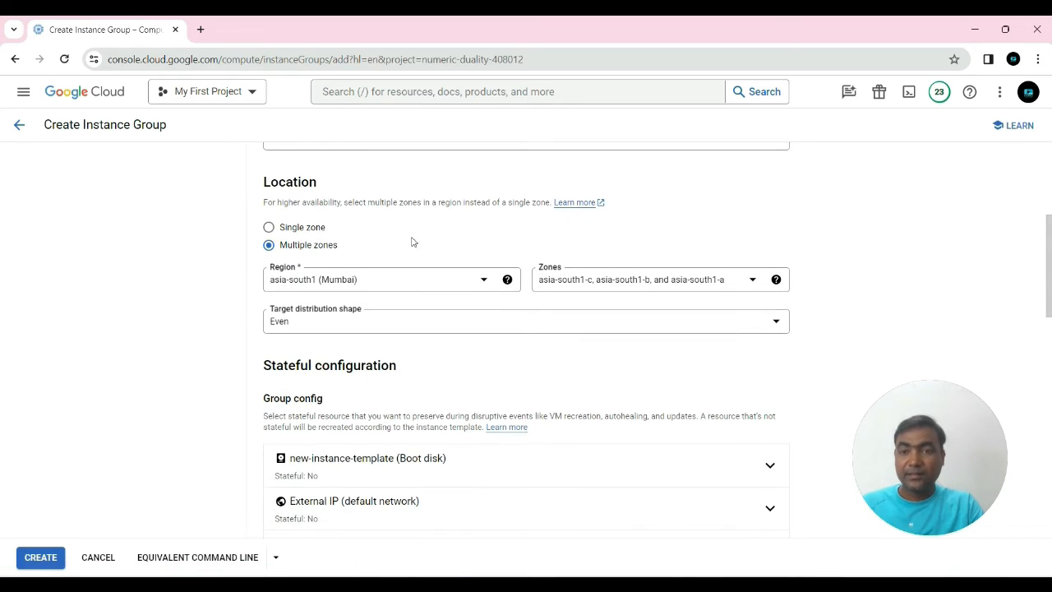
{"action": "scroll", "coordinate": [418, 246], "scroll_direction": "down", "scroll_amount": 3}
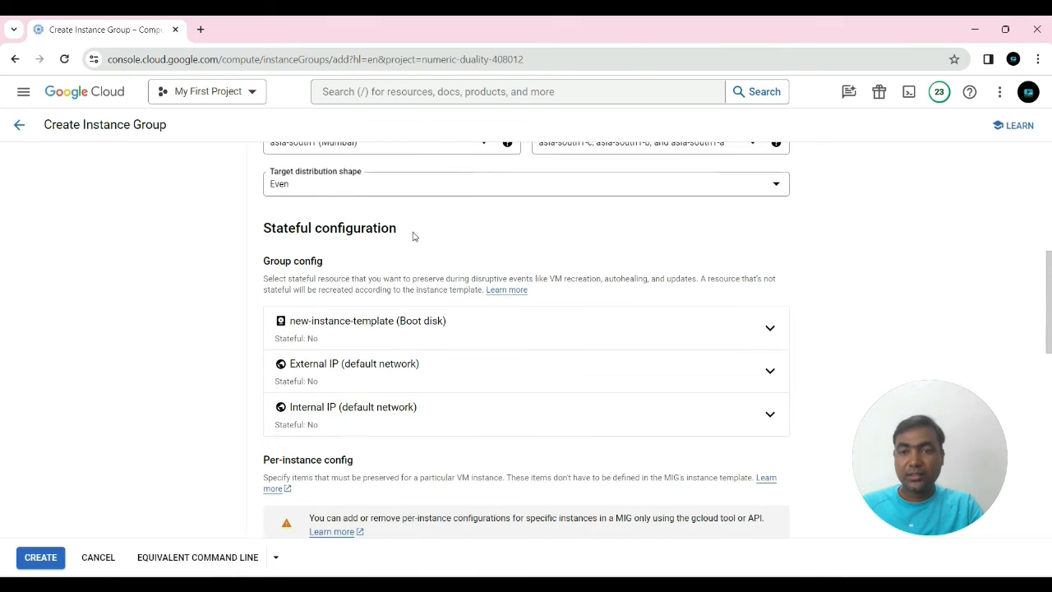
{"action": "scroll", "coordinate": [413, 237], "scroll_direction": "up", "scroll_amount": 2}
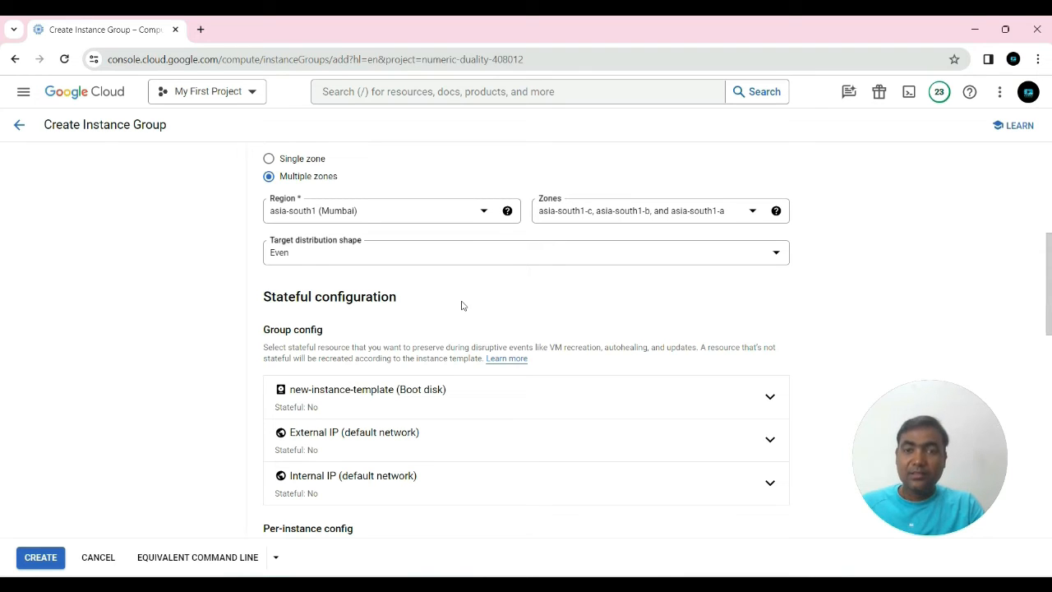
Step: Create the instance group mig-multizone-group-stateful with the configured settings and refresh the instance groups list
{"action": "scroll", "coordinate": [461, 306], "scroll_direction": "down", "scroll_amount": 5}
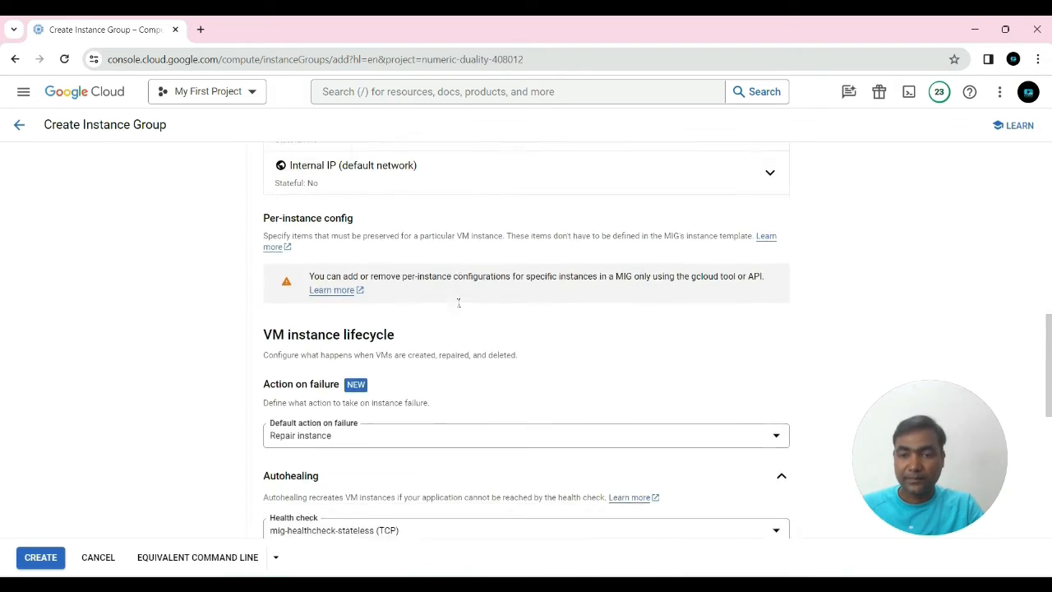
{"action": "scroll", "coordinate": [468, 308], "scroll_direction": "down", "scroll_amount": 3}
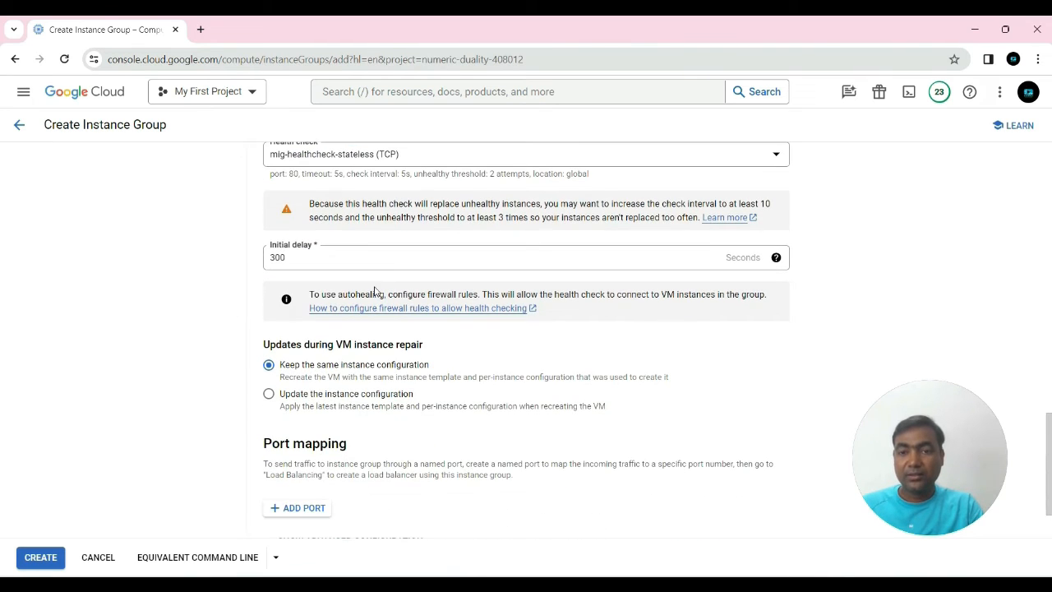
{"action": "scroll", "coordinate": [376, 291], "scroll_direction": "down", "scroll_amount": 1}
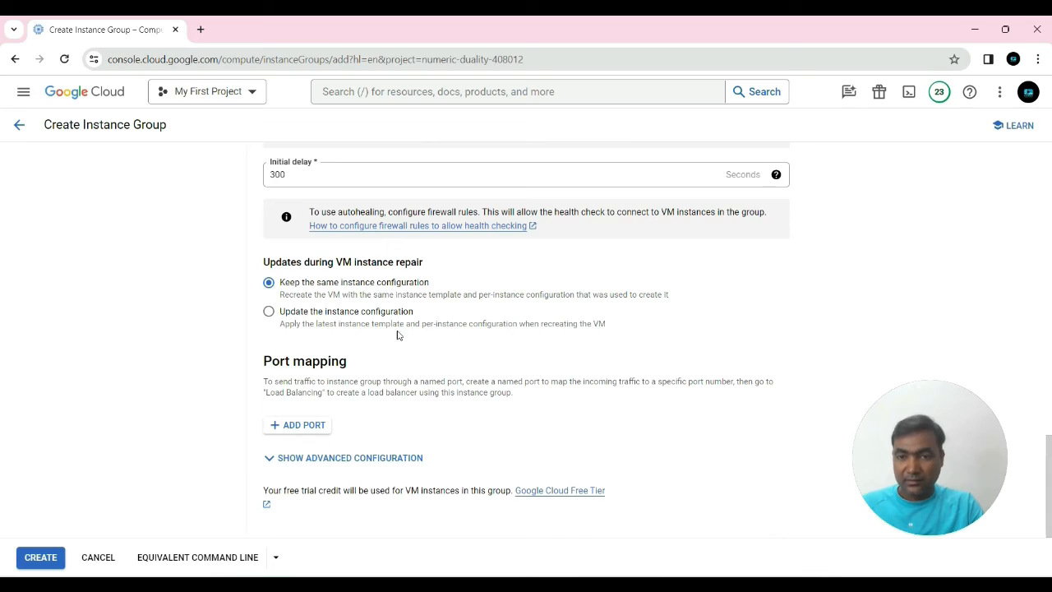
{"action": "left_click", "coordinate": [40, 558]}
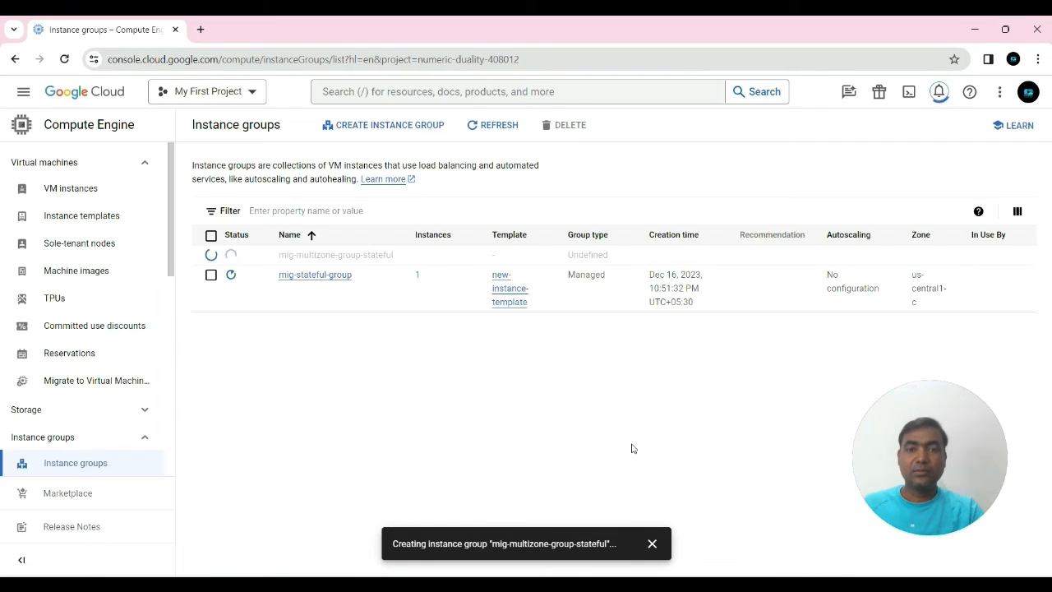
{"action": "left_click", "coordinate": [503, 128]}
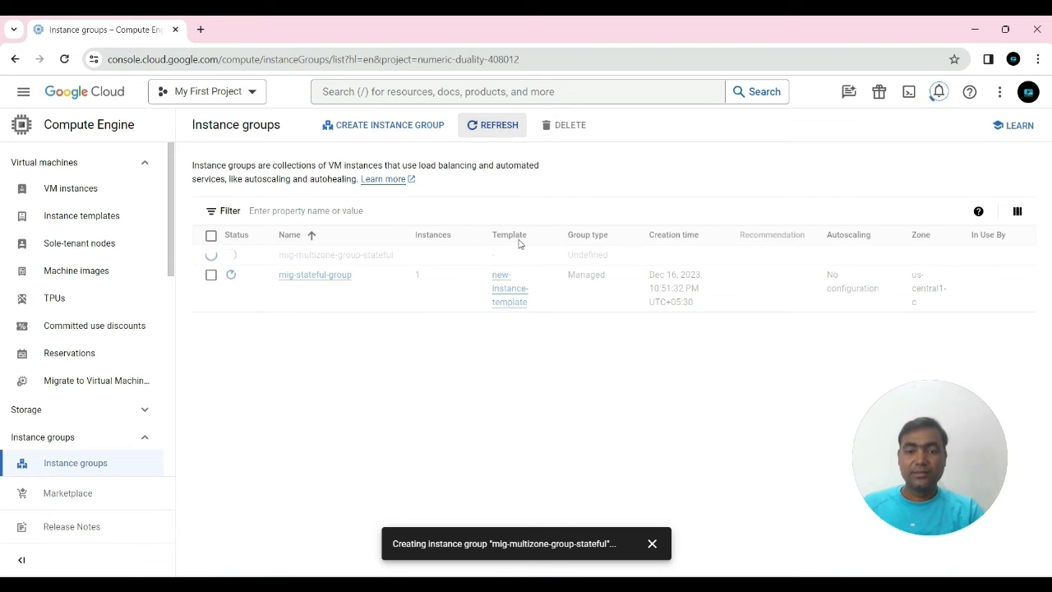
Step: Check the VM instances list for the new multi-zone group's VM, refreshing it twice
{"action": "left_click", "coordinate": [70, 190]}
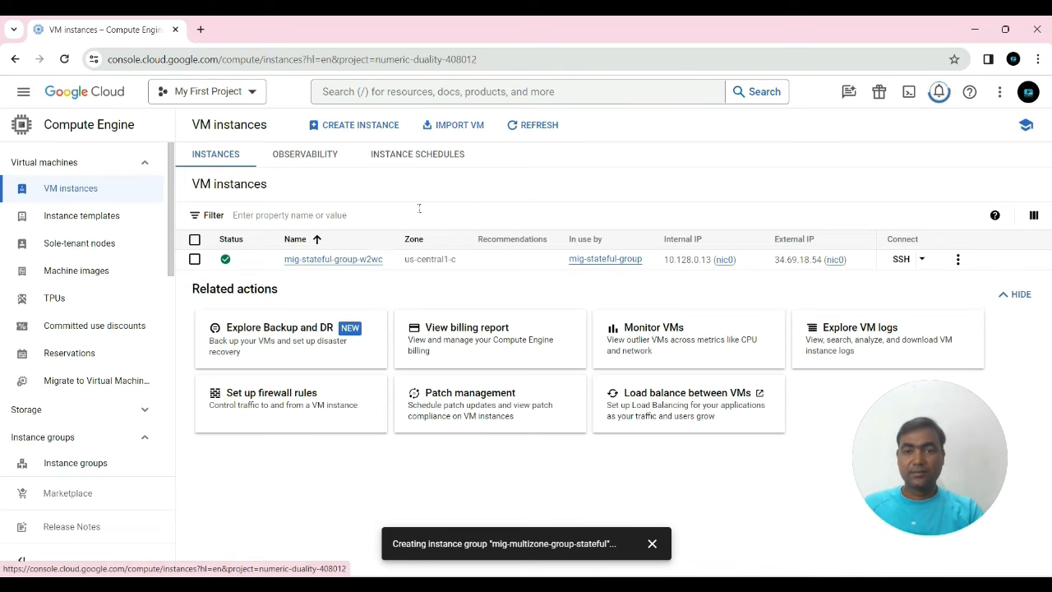
{"action": "left_click", "coordinate": [531, 127]}
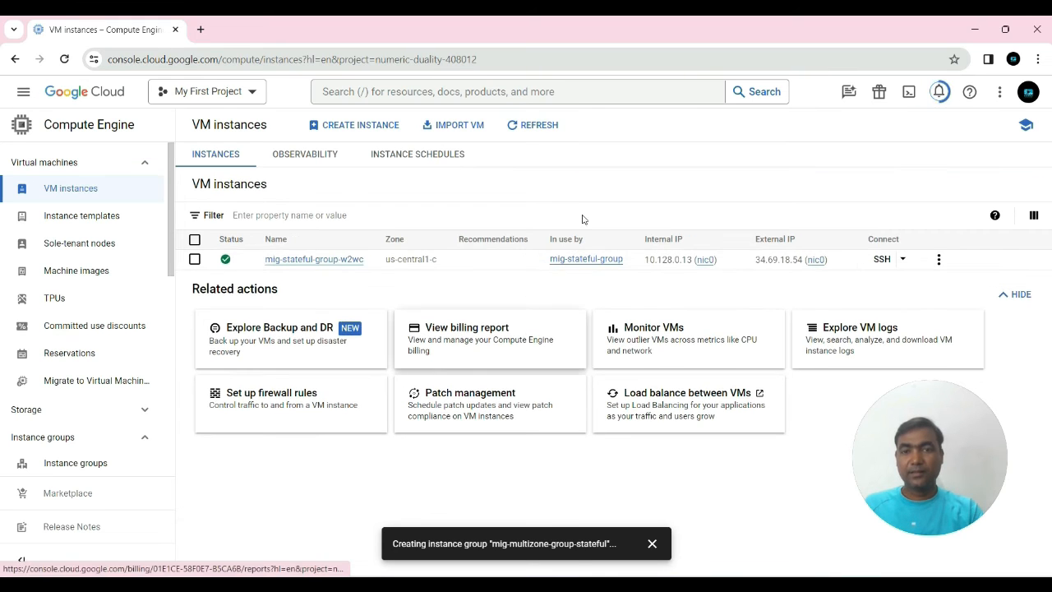
{"action": "left_click", "coordinate": [531, 125]}
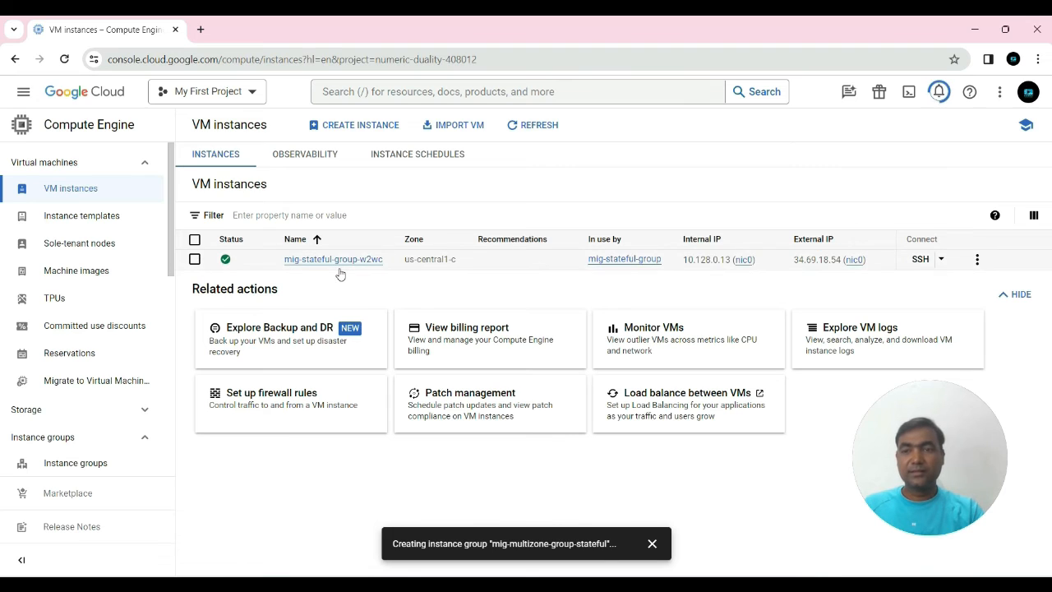
Step: Return to the instance groups list and refresh it to check the creation of mig-multizone-group-stateful
{"action": "scroll", "coordinate": [93, 381], "scroll_direction": "down", "scroll_amount": 3}
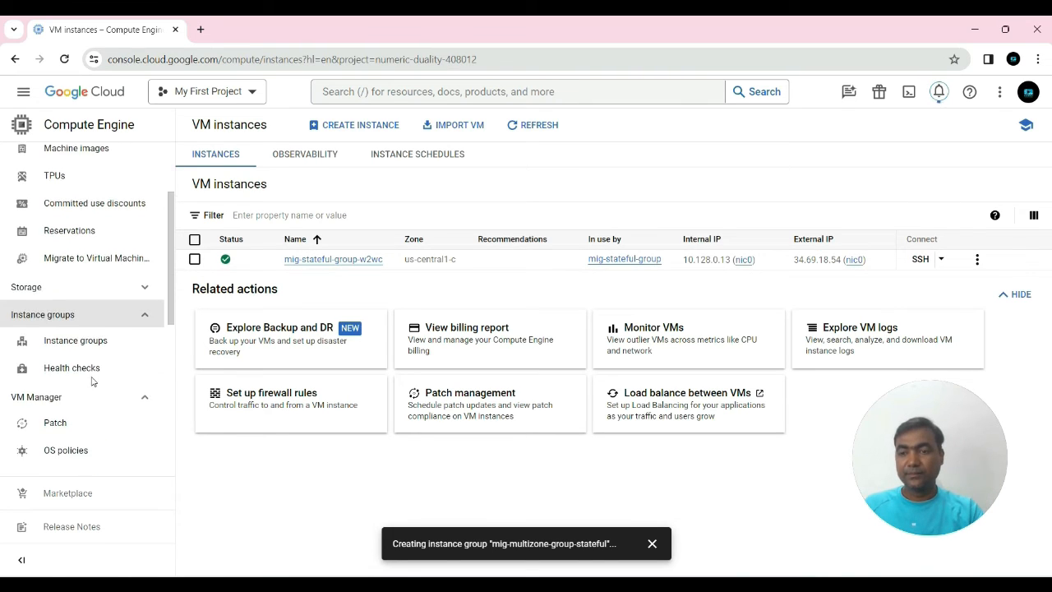
{"action": "left_click", "coordinate": [82, 328]}
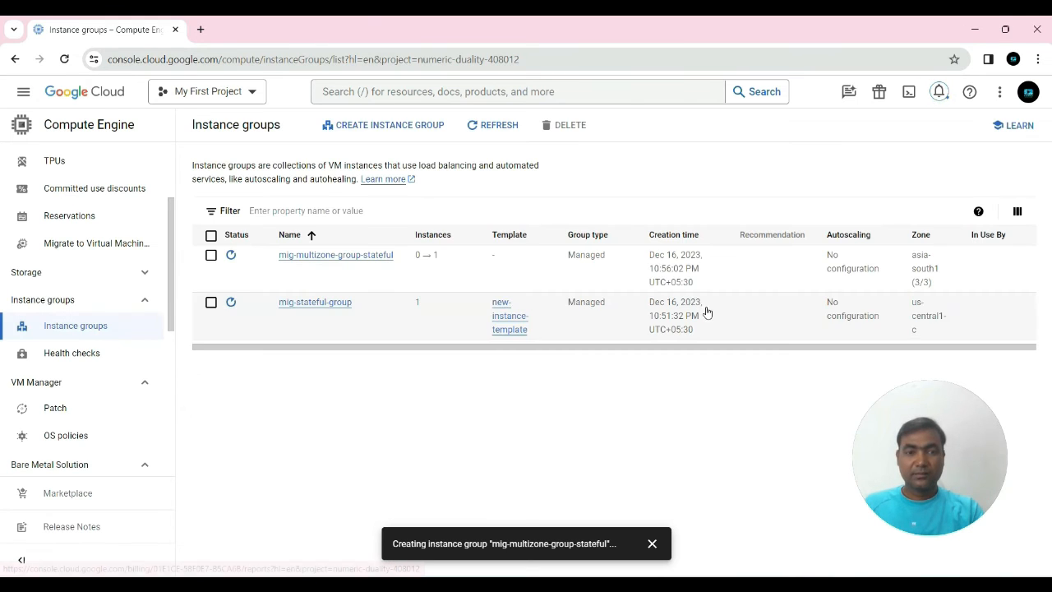
{"action": "left_click", "coordinate": [491, 128]}
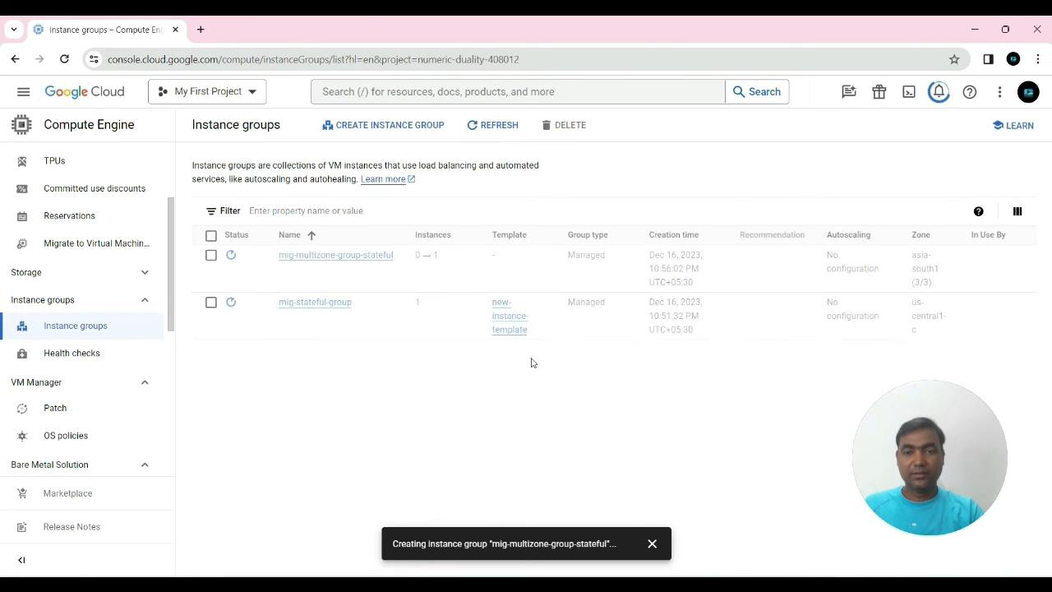
{"action": "left_click", "coordinate": [484, 125]}
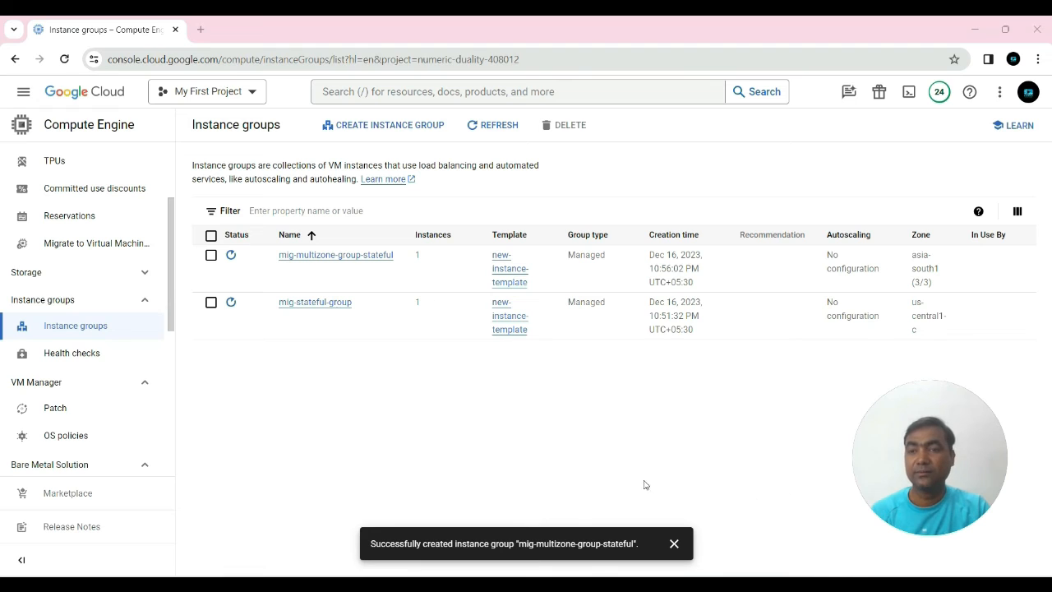
Step: Examine the VM instances of both stateful groups and their zones, and refresh the list
{"action": "scroll", "coordinate": [132, 292], "scroll_direction": "up", "scroll_amount": 3}
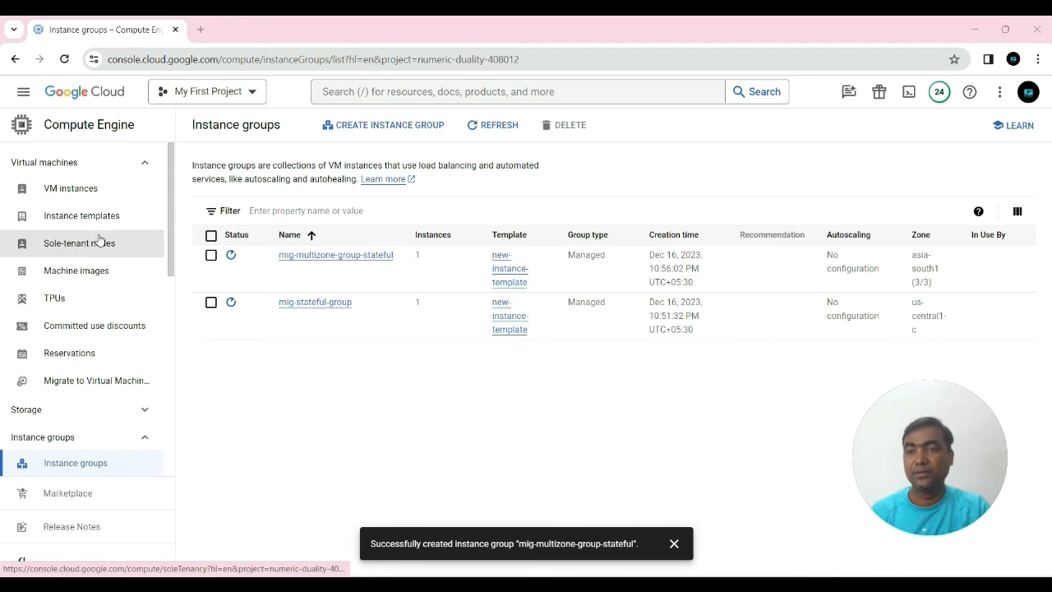
{"action": "left_click", "coordinate": [67, 188]}
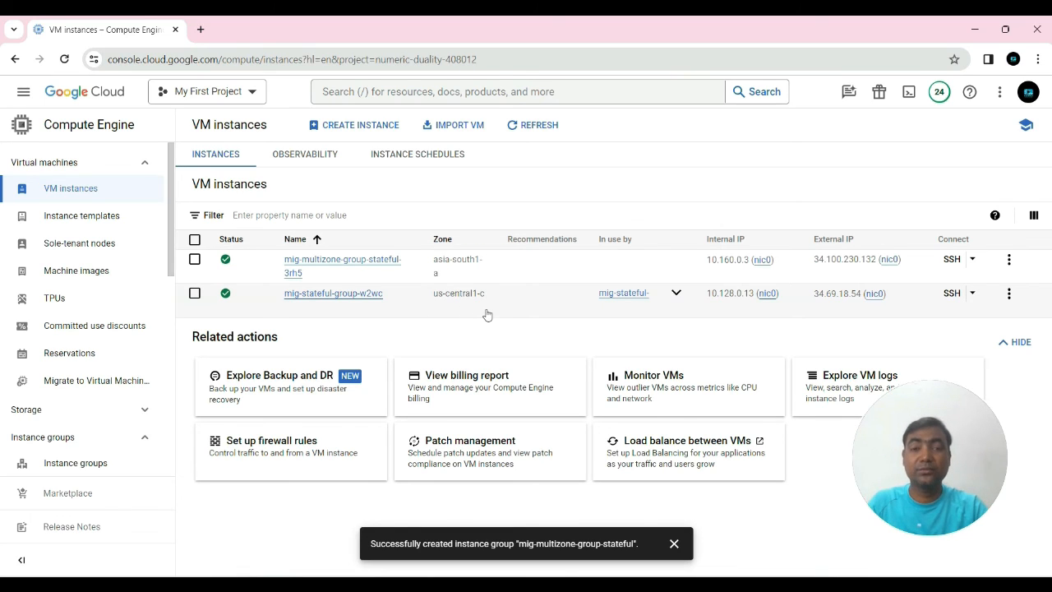
{"action": "left_click", "coordinate": [535, 125]}
Step: Delete the instance groups mig-multizone-group-stateful and mig-stateful-group, confirming with the word "delete"
{"action": "scroll", "coordinate": [90, 353], "scroll_direction": "down", "scroll_amount": 3}
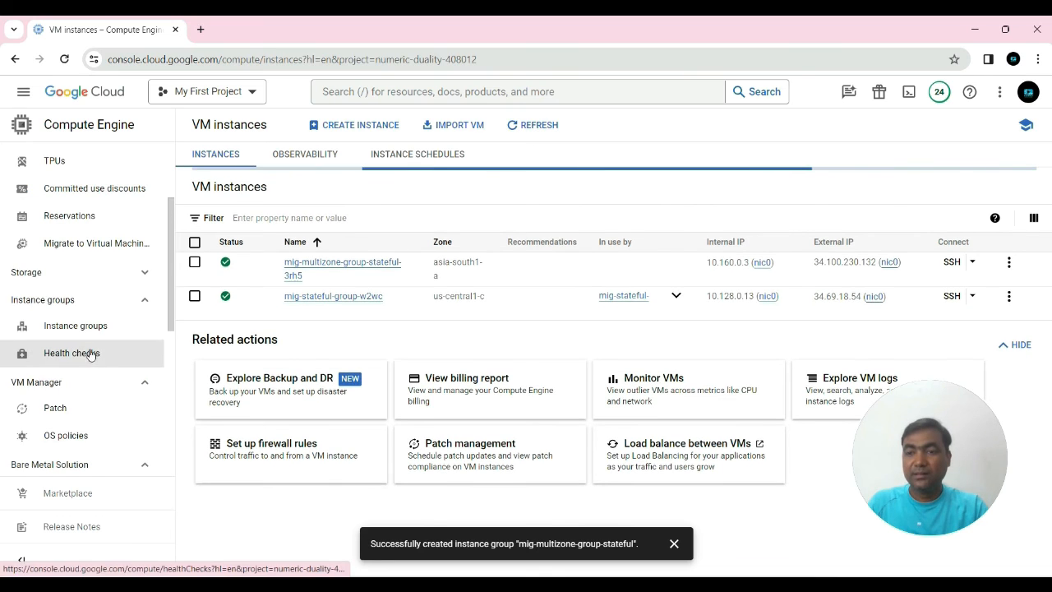
{"action": "left_click", "coordinate": [82, 327]}
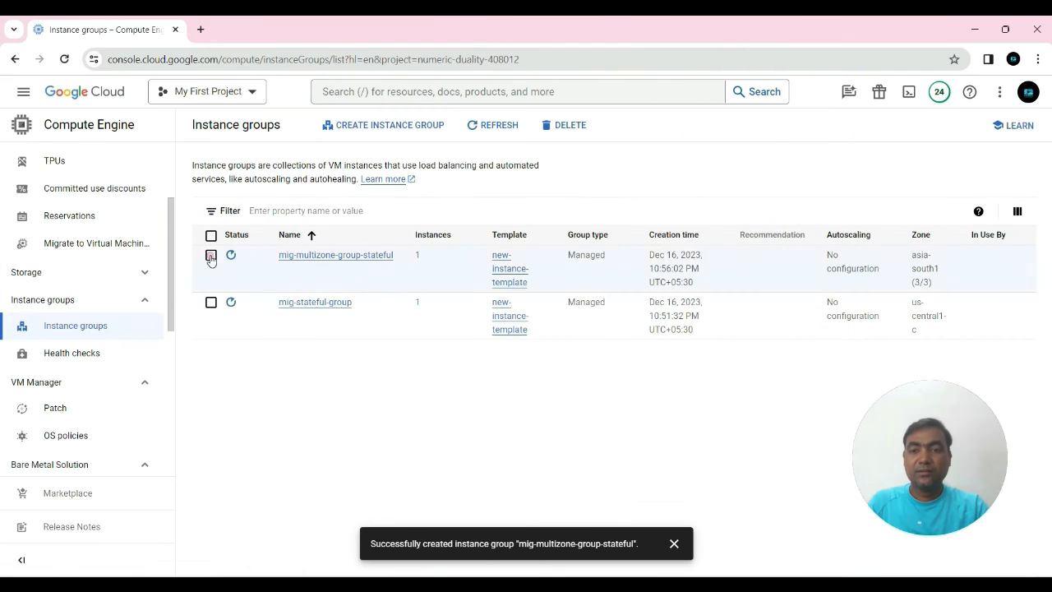
{"action": "left_click", "coordinate": [211, 256]}
{"action": "left_click", "coordinate": [211, 302]}
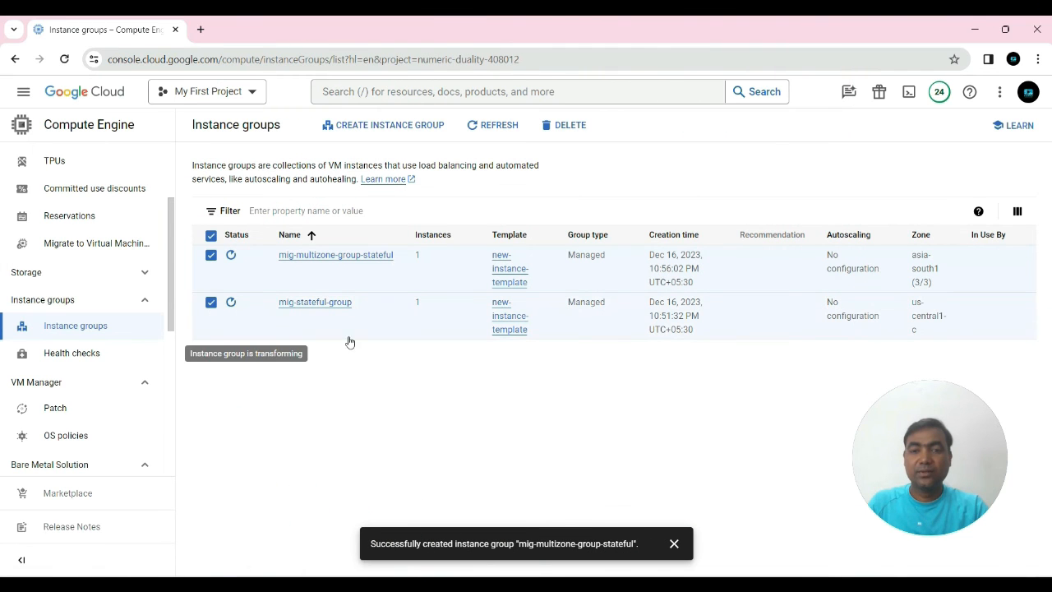
{"action": "left_click", "coordinate": [559, 130]}
{"action": "left_click", "coordinate": [612, 362]}
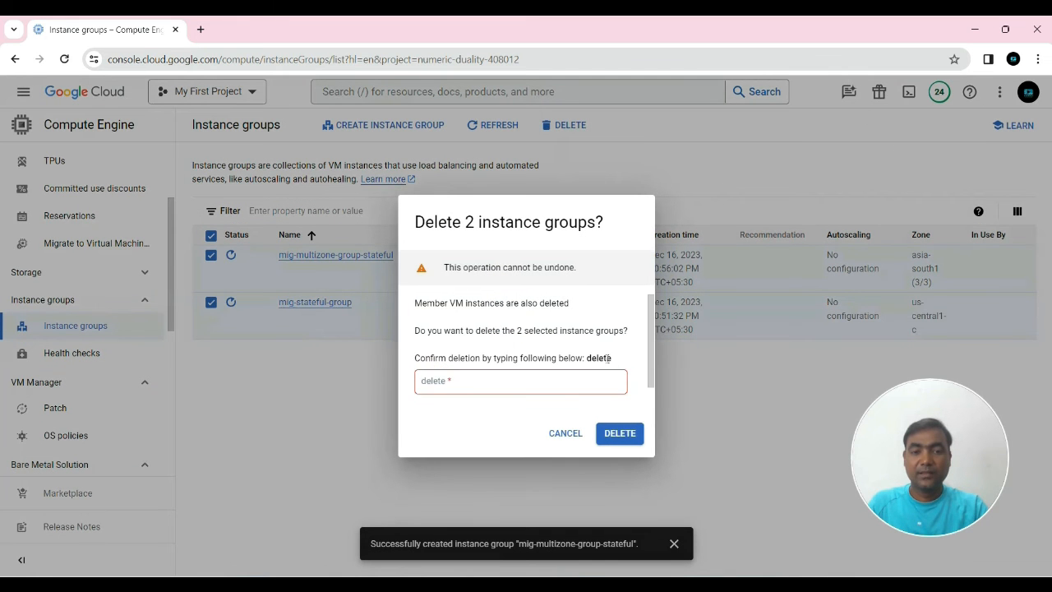
{"action": "left_click_drag", "start_coordinate": [593, 349], "coordinate": [621, 351]}
{"action": "key", "text": "ctrl+c"}
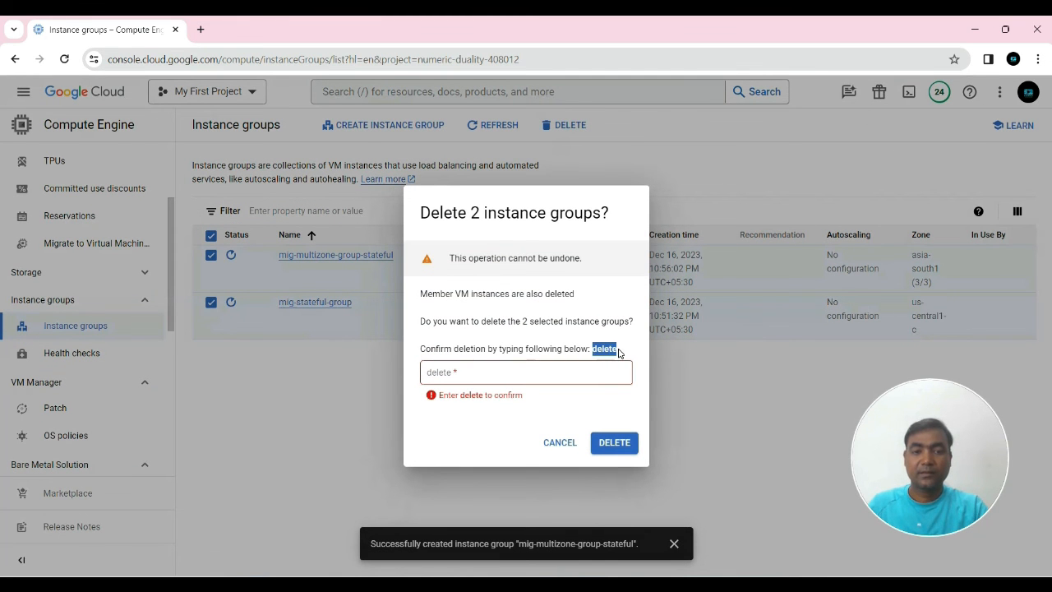
{"action": "left_click", "coordinate": [475, 367]}
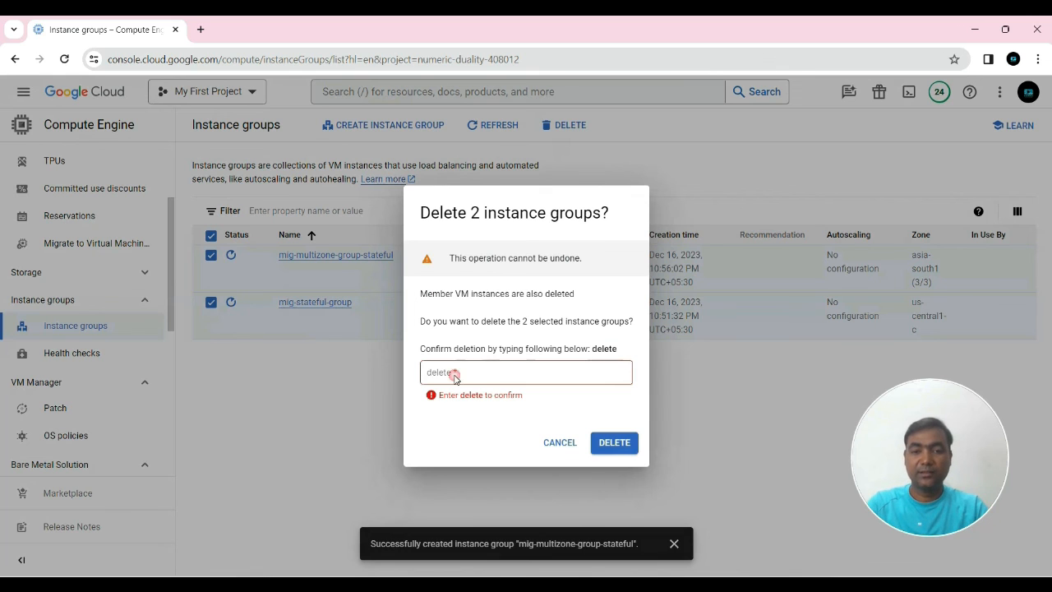
{"action": "key", "text": "ctrl+v"}
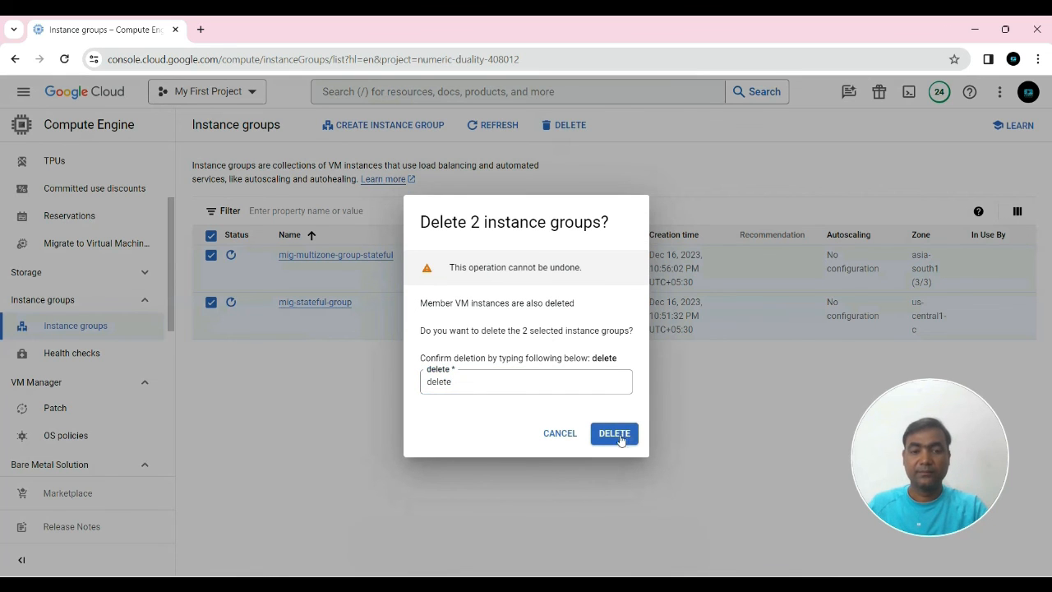
{"action": "left_click", "coordinate": [615, 434]}
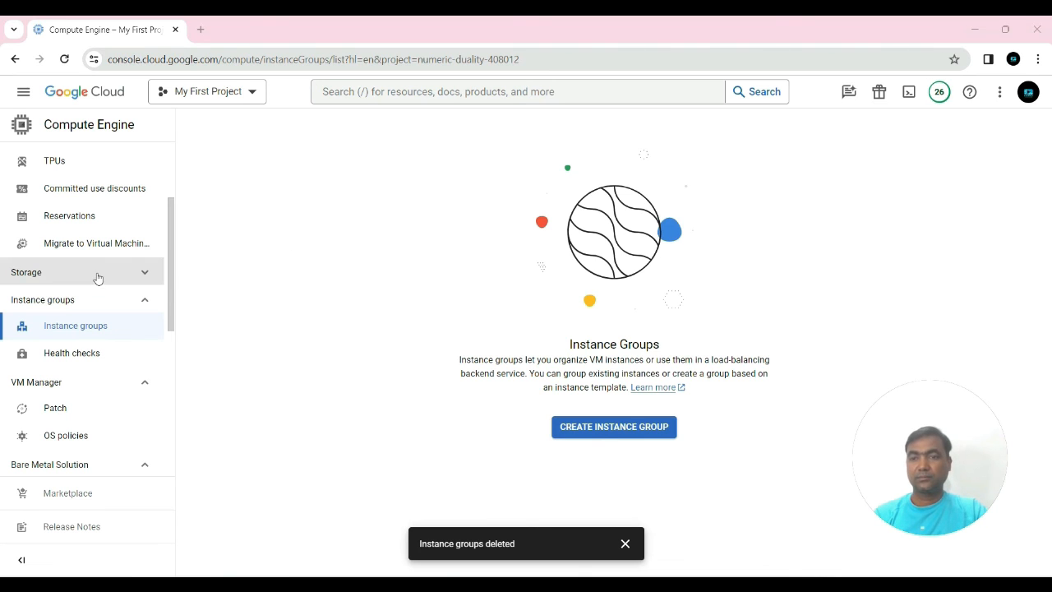
Step: Check the refreshed VM instances list for any remaining members of the deleted groups
{"action": "scroll", "coordinate": [99, 275], "scroll_direction": "up", "scroll_amount": 3}
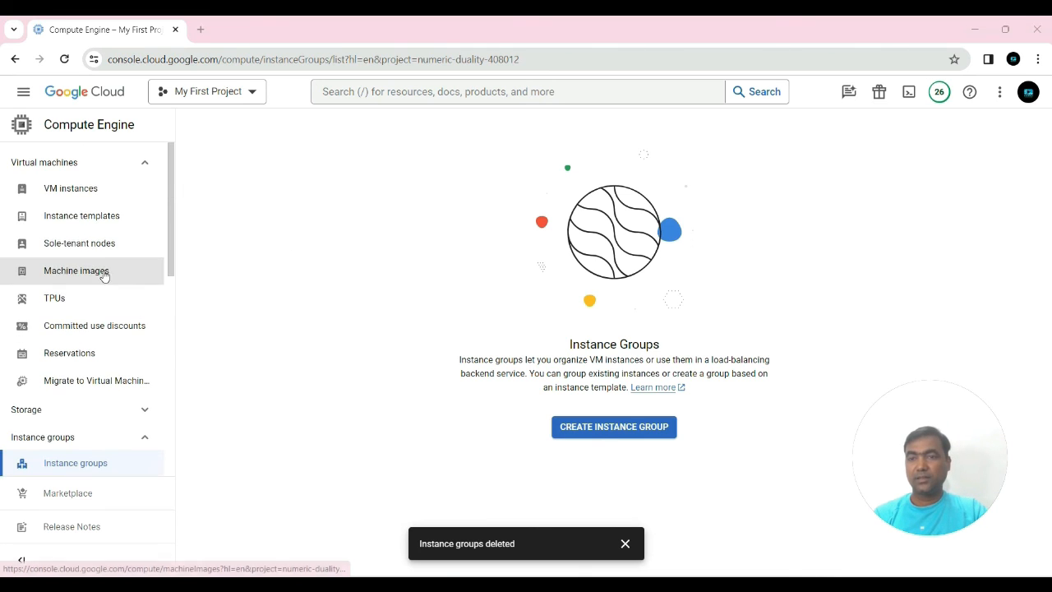
{"action": "left_click", "coordinate": [73, 190]}
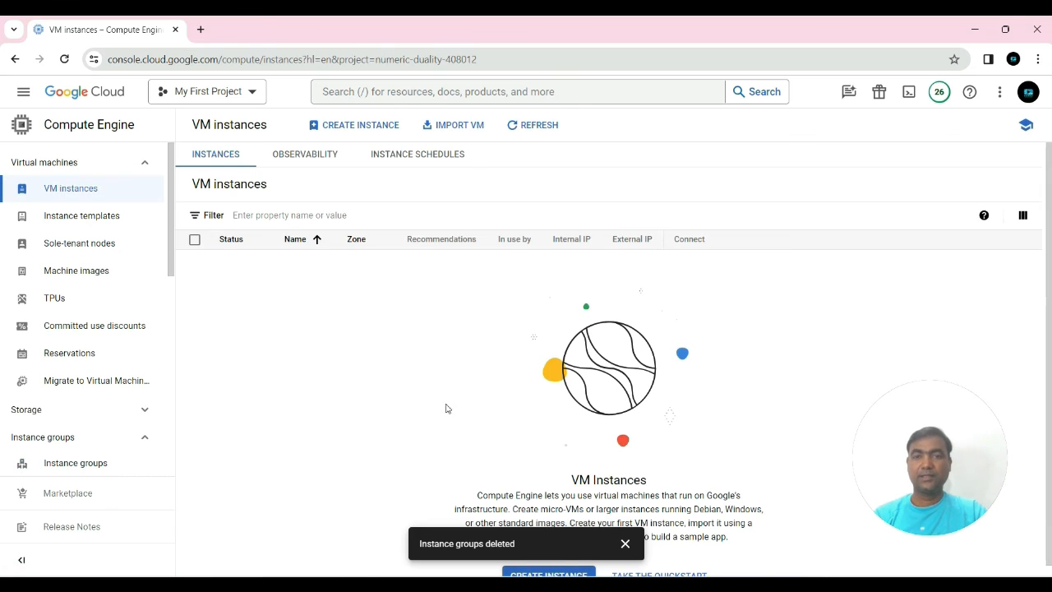
{"action": "left_click", "coordinate": [537, 127]}
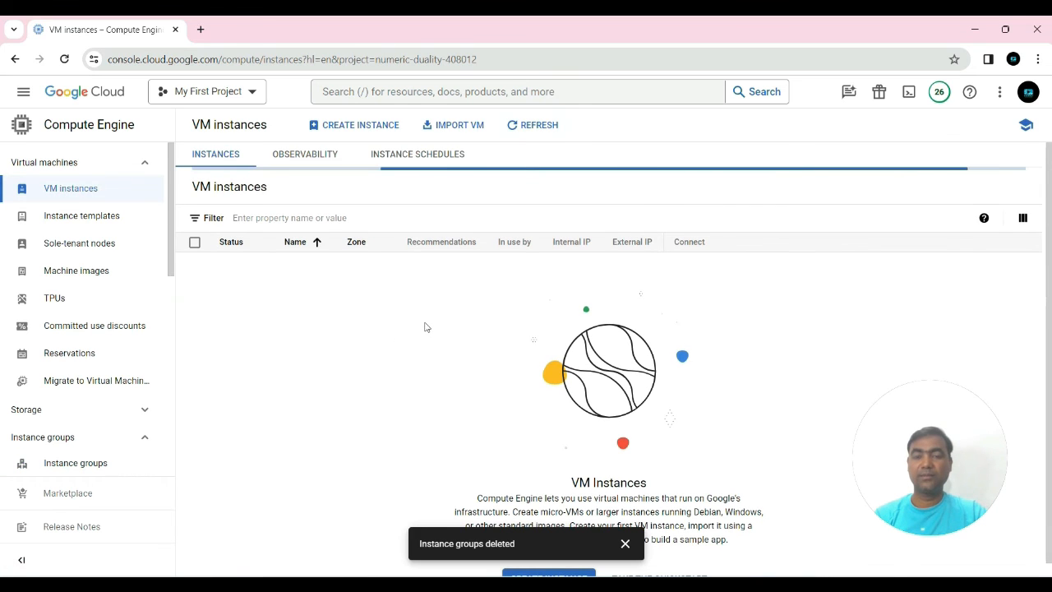